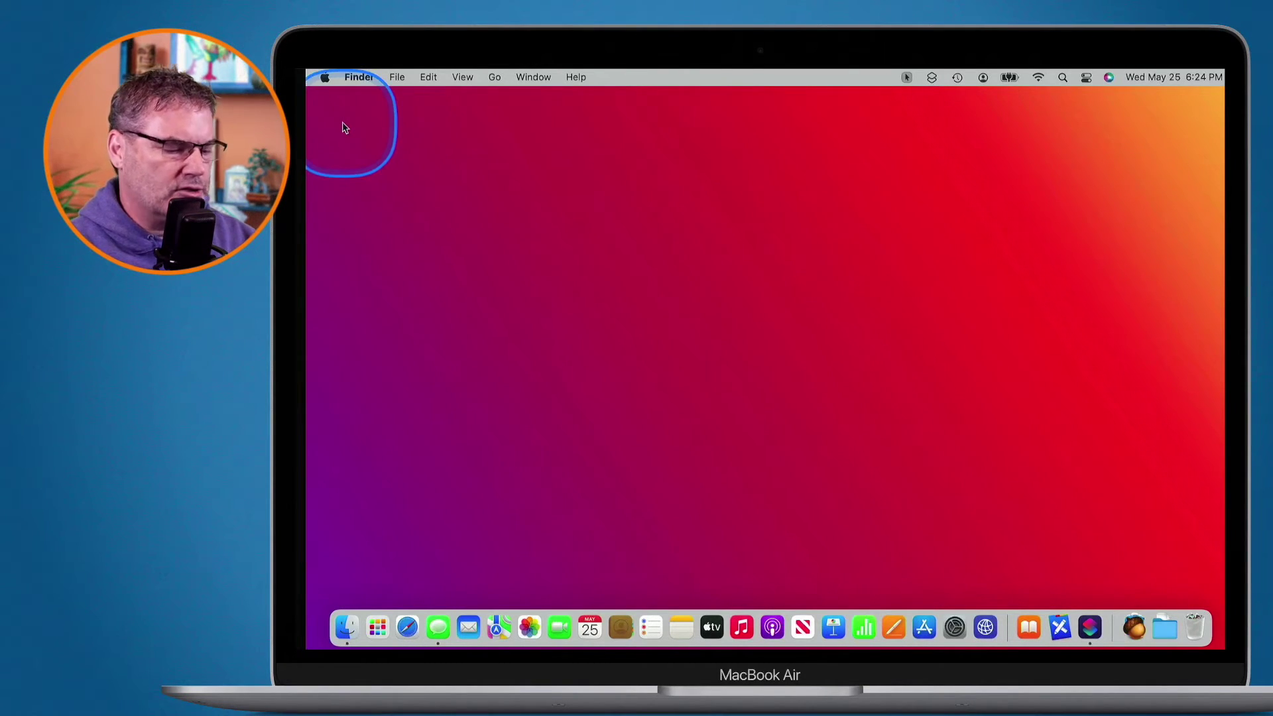
# Open System Preferences from the Apple menu and go to the Users & Groups pane
pyautogui.click(325, 77)
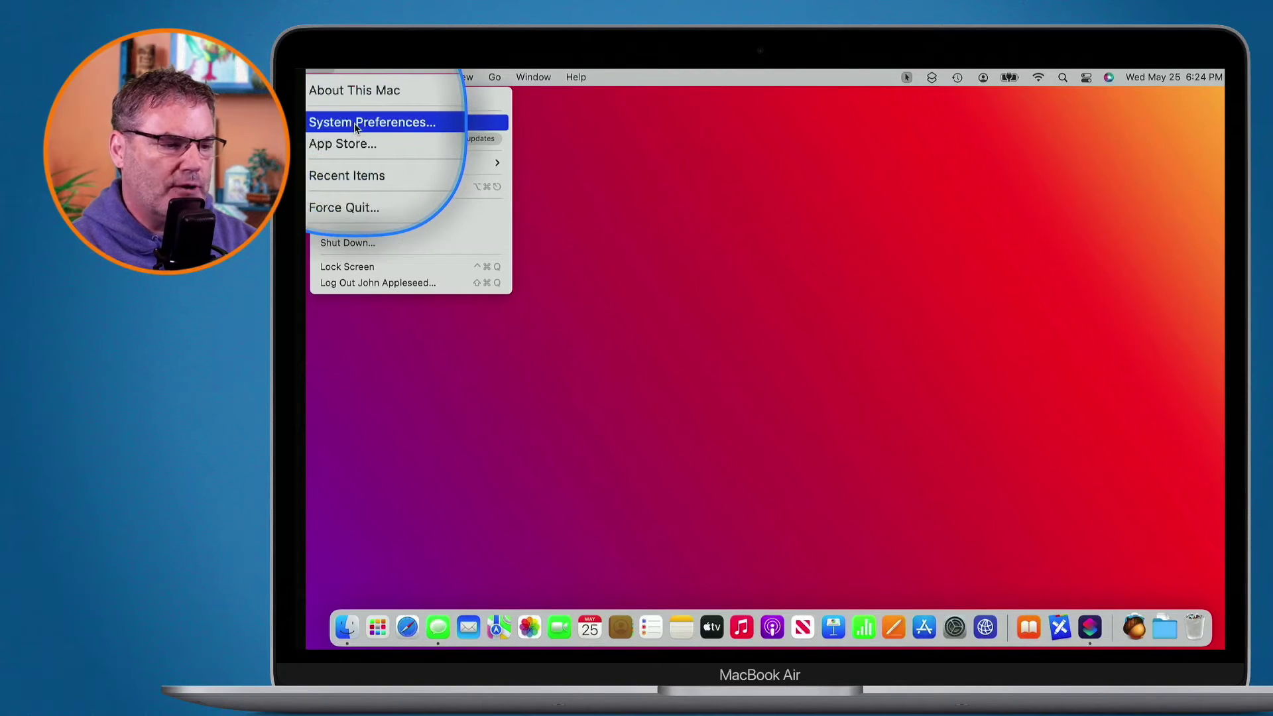
pyautogui.click(356, 124)
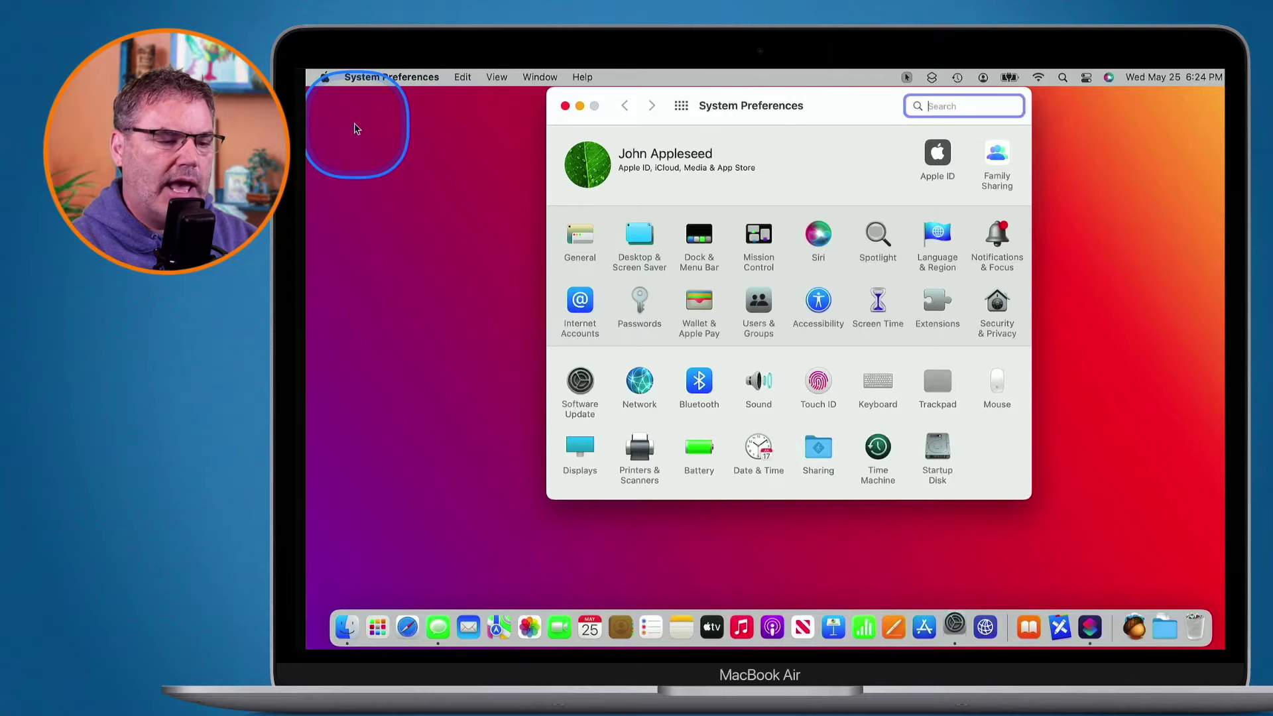
pyautogui.click(763, 307)
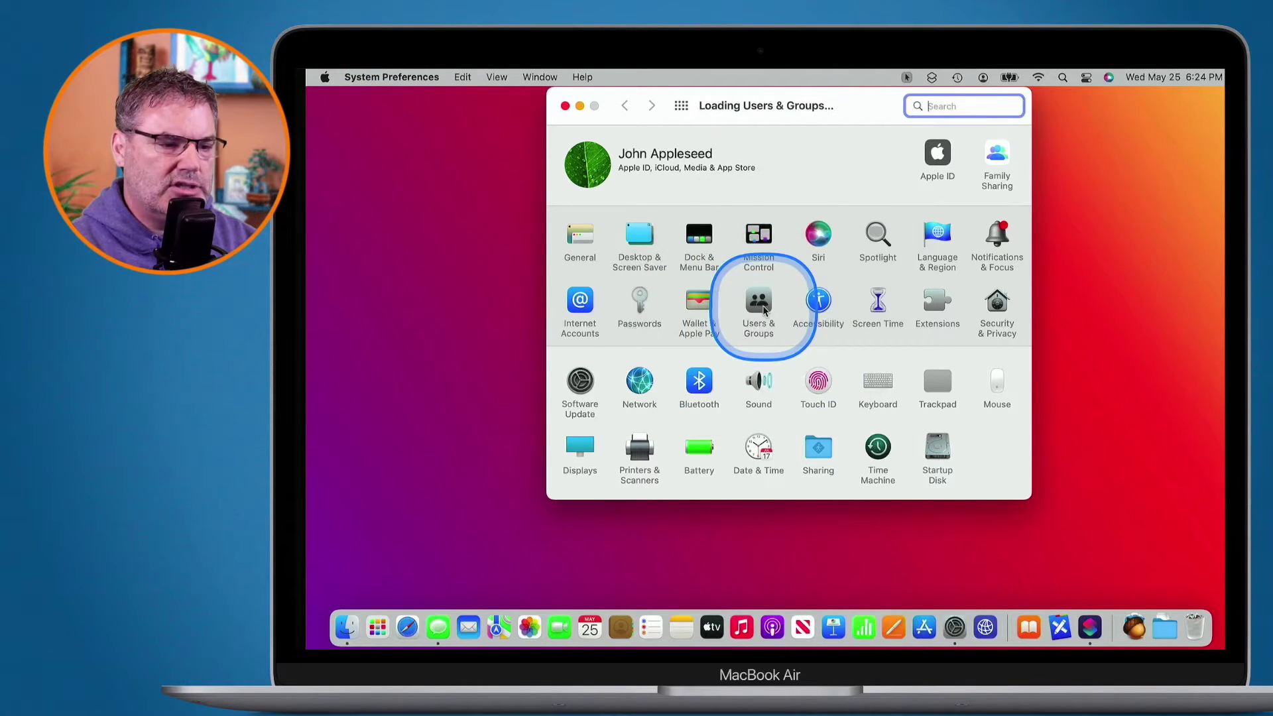
pyautogui.moveTo(733, 208)
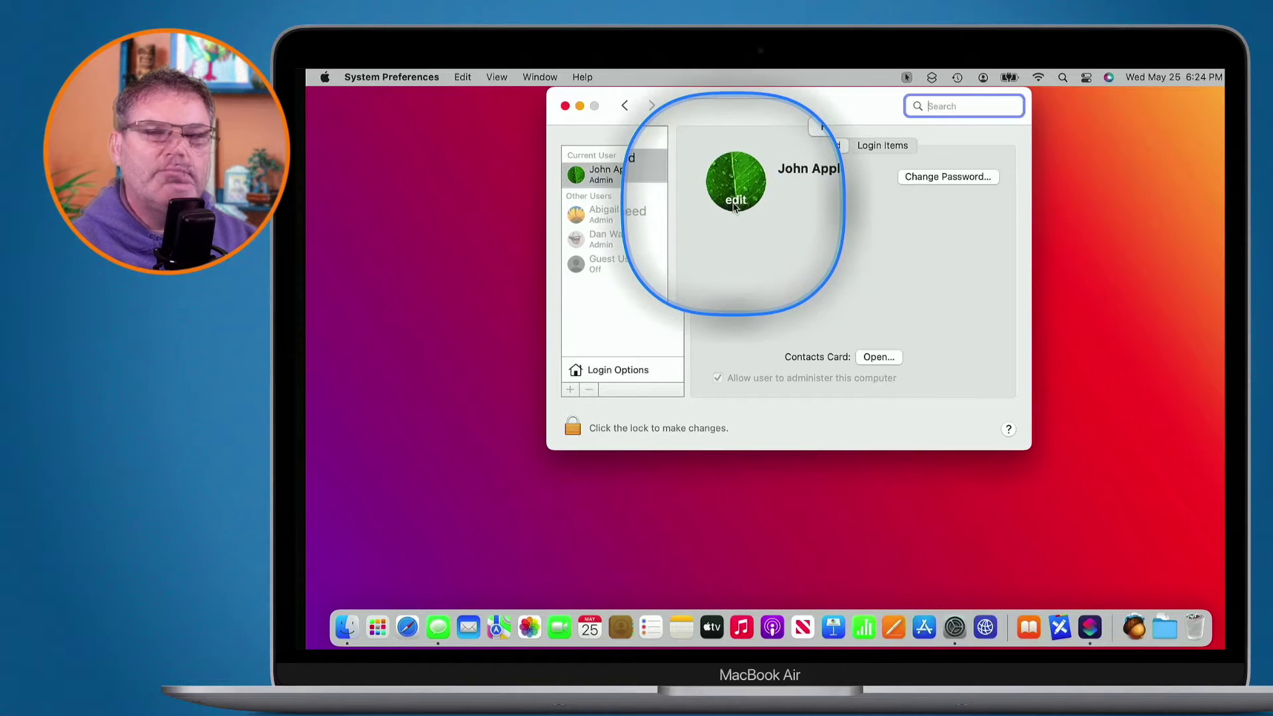
# Replace the green leaf account picture with the guitar photo from Suggestions and save it
pyautogui.click(734, 207)
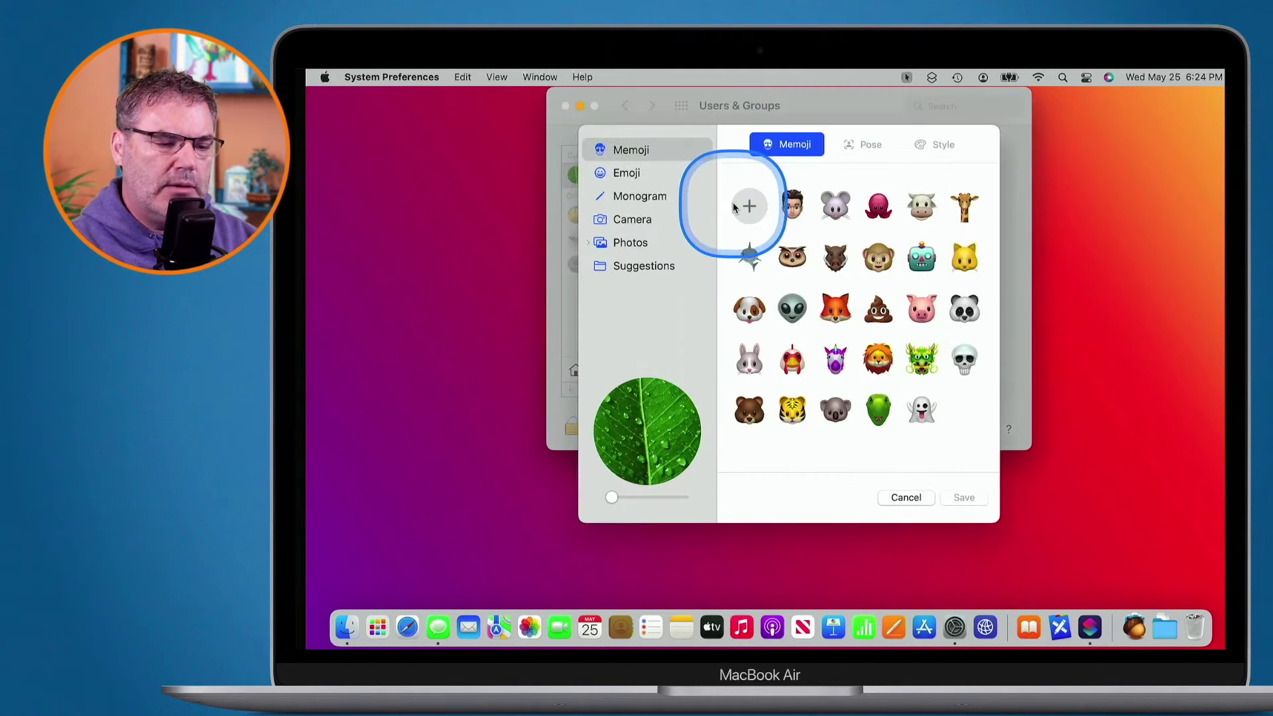
pyautogui.click(627, 265)
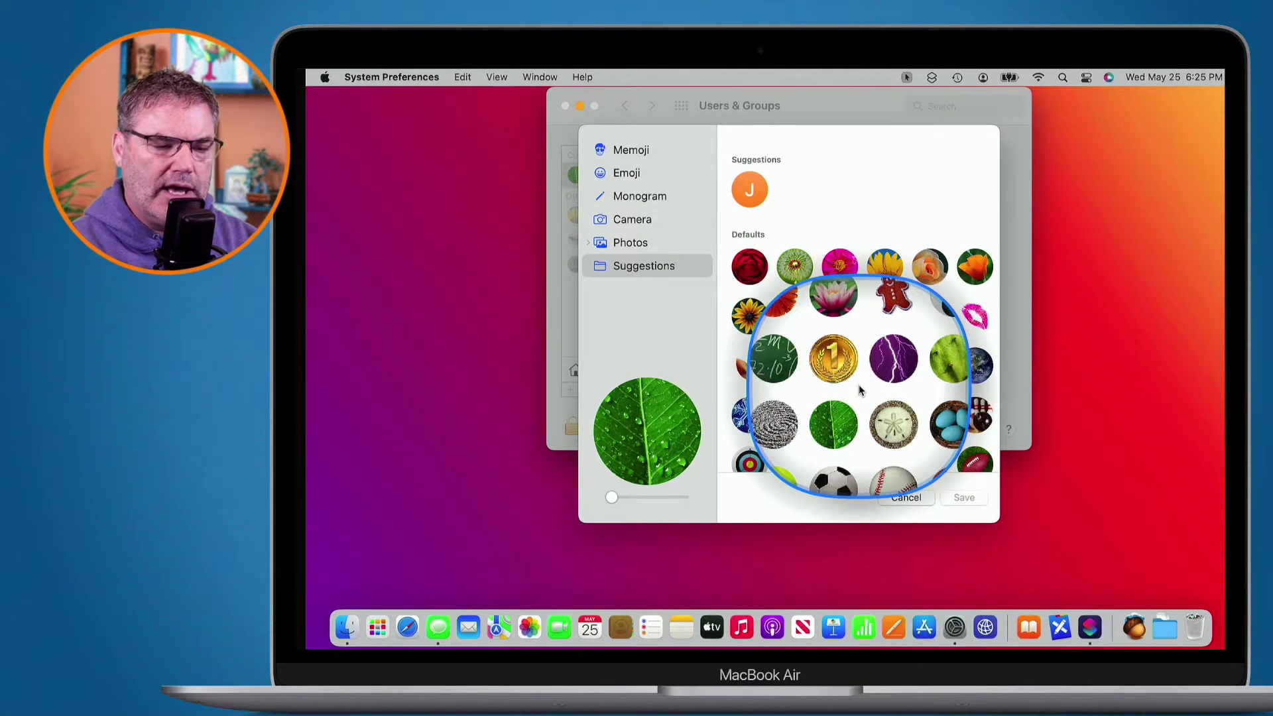
pyautogui.scroll(-5, 860, 390)
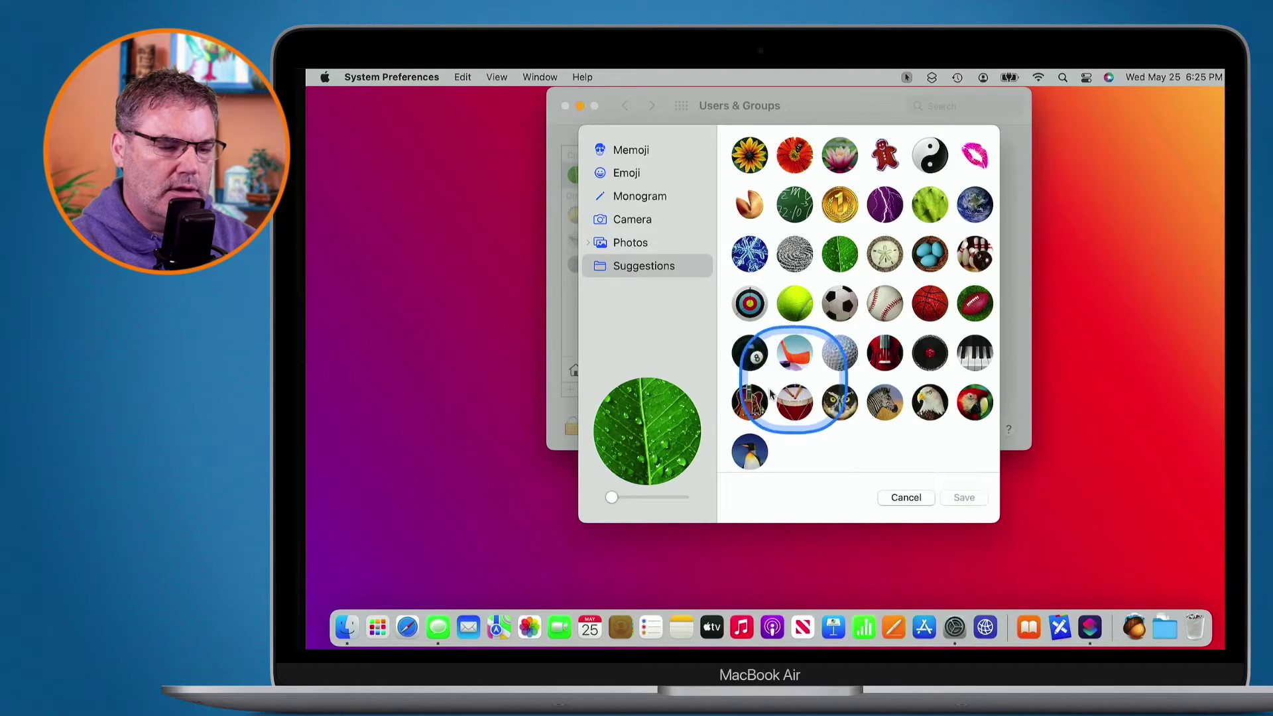
pyautogui.click(749, 402)
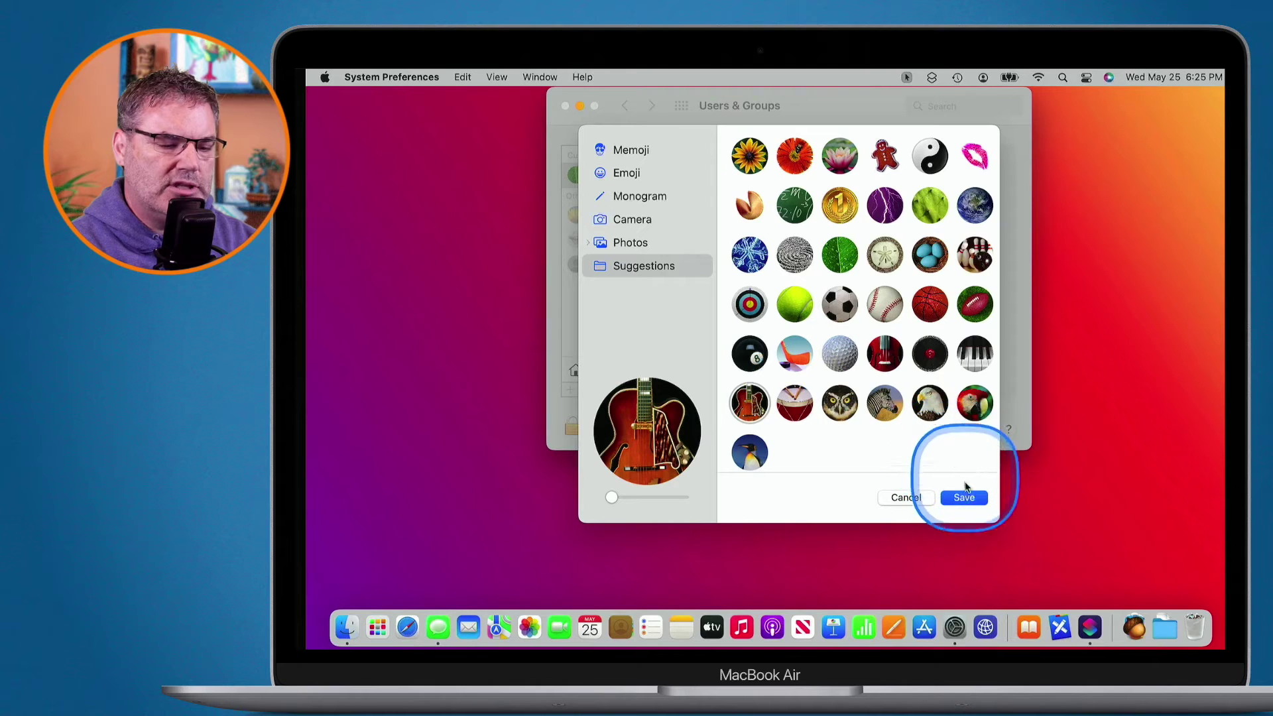
pyautogui.click(964, 498)
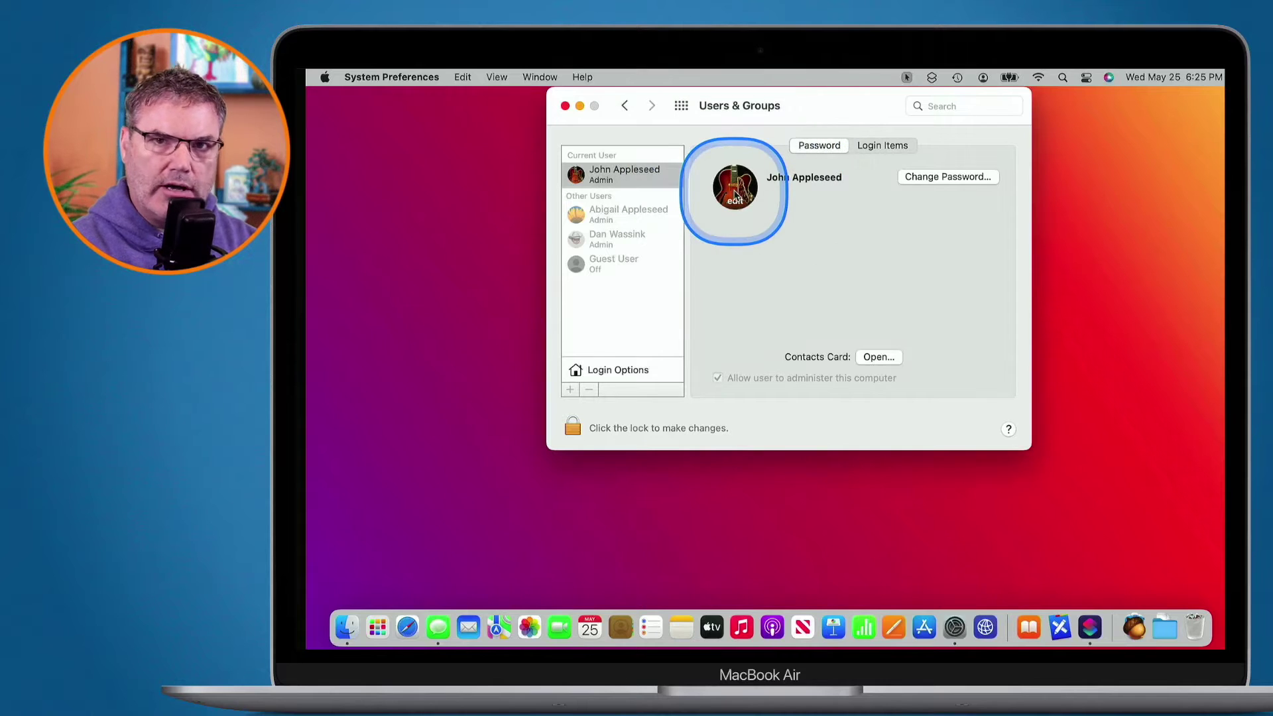
# Close System Preferences and lock the Mac with Control-Command-Q to view the guitar picture
pyautogui.click(565, 107)
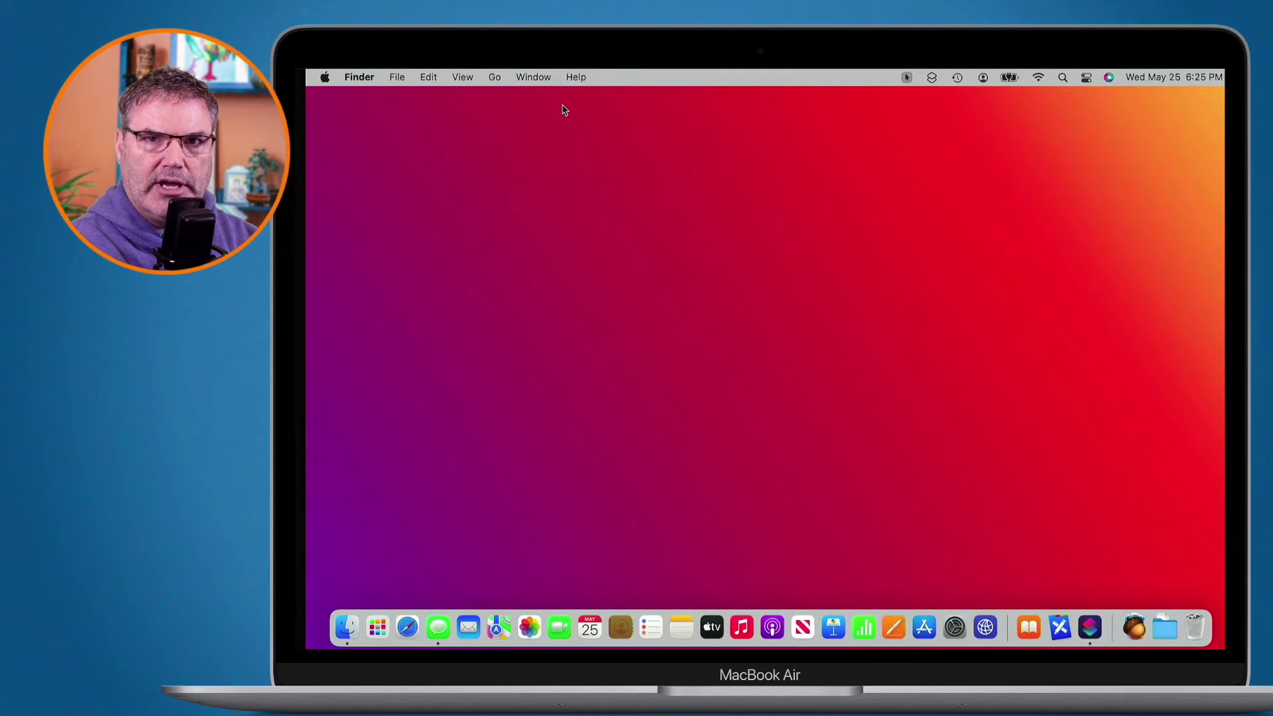
pyautogui.press('ctrl+super+q')
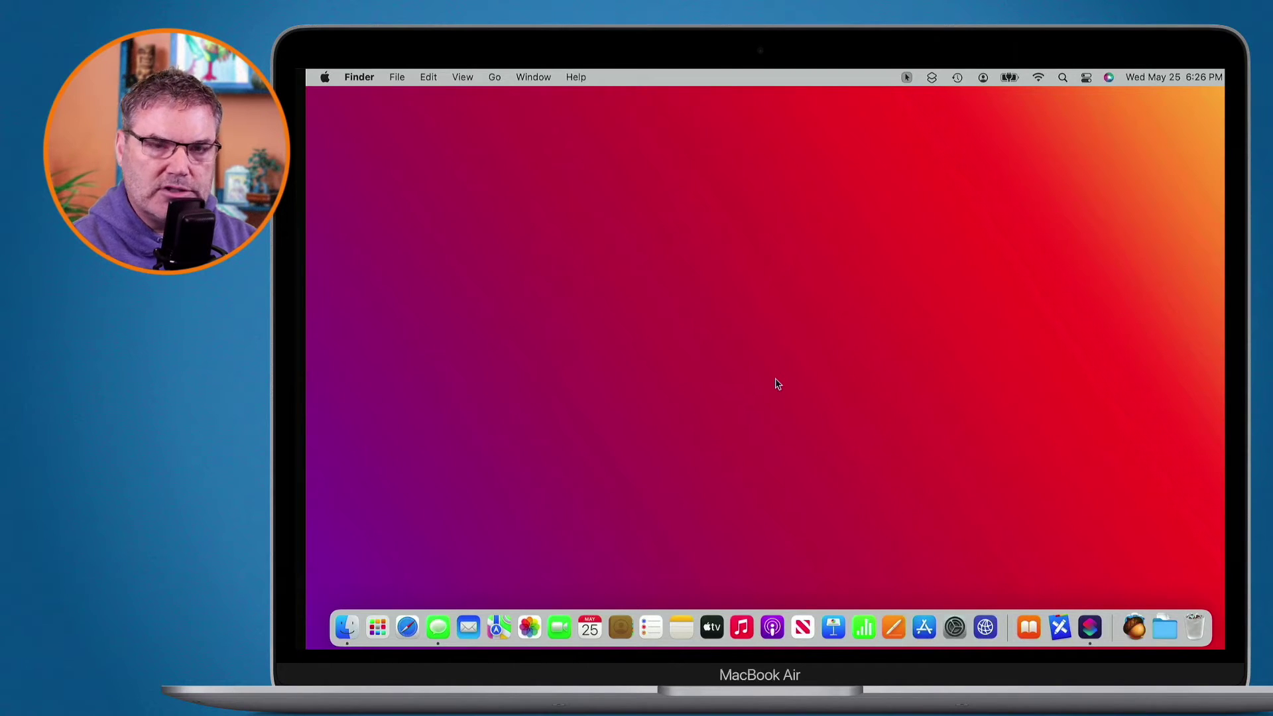
pyautogui.click(324, 81)
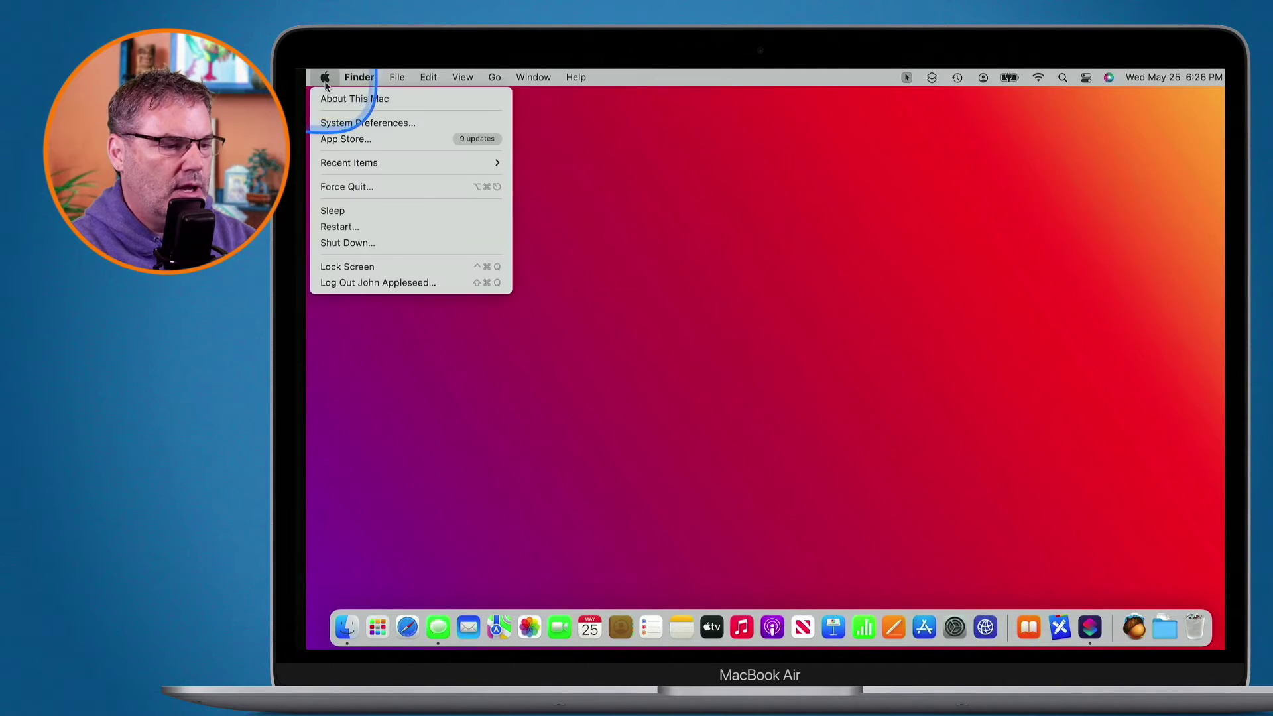
# Reopen Users & Groups and bring up the picture chooser for the guitar avatar
pyautogui.click(356, 126)
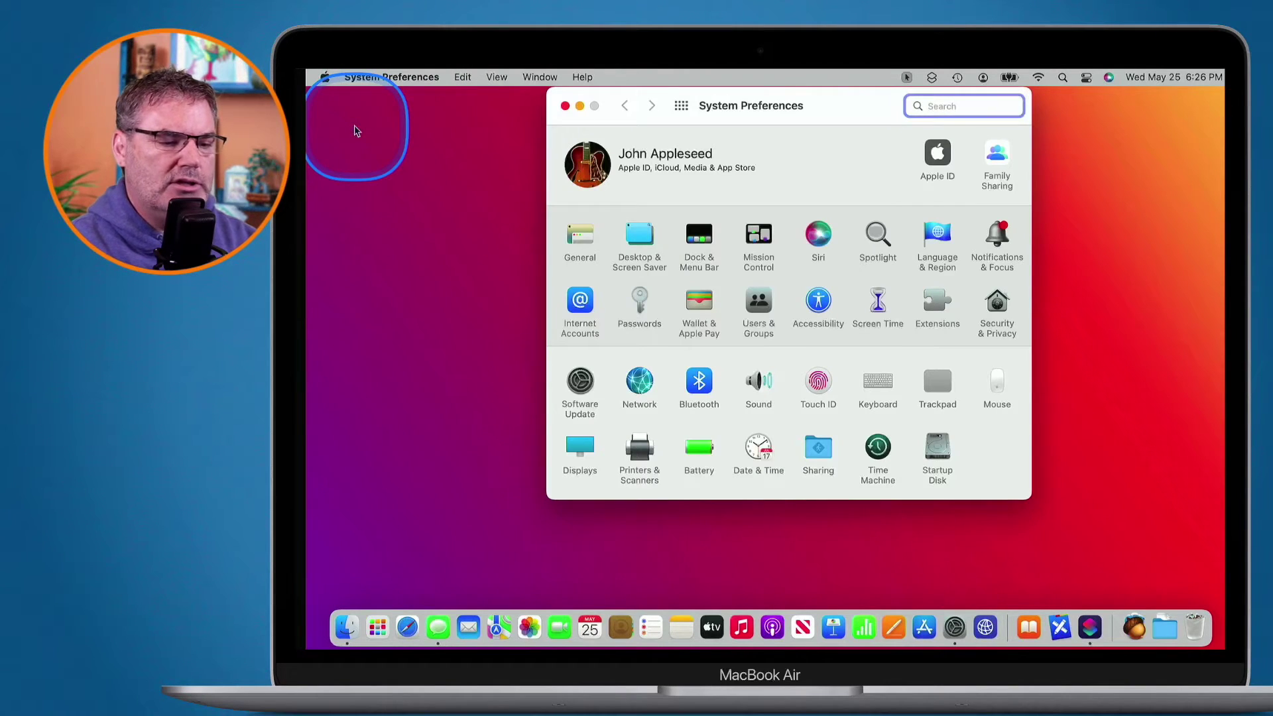
pyautogui.click(762, 309)
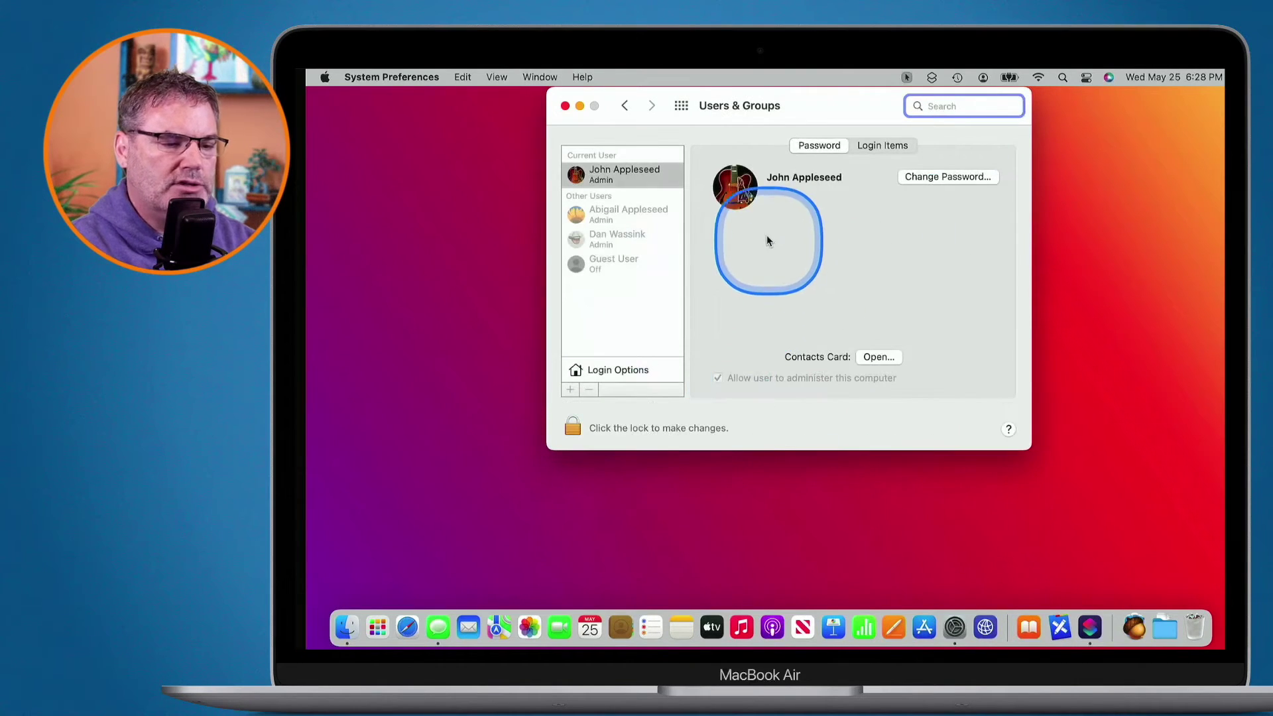
pyautogui.moveTo(737, 204)
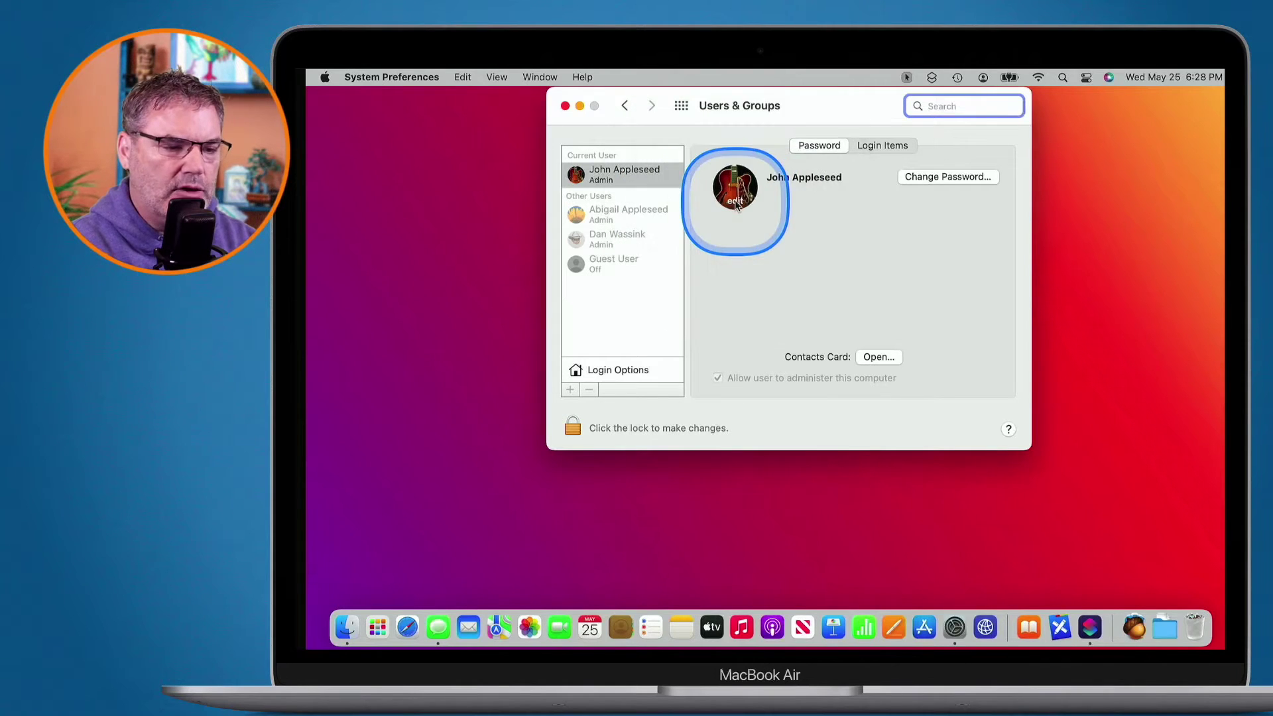
pyautogui.click(736, 204)
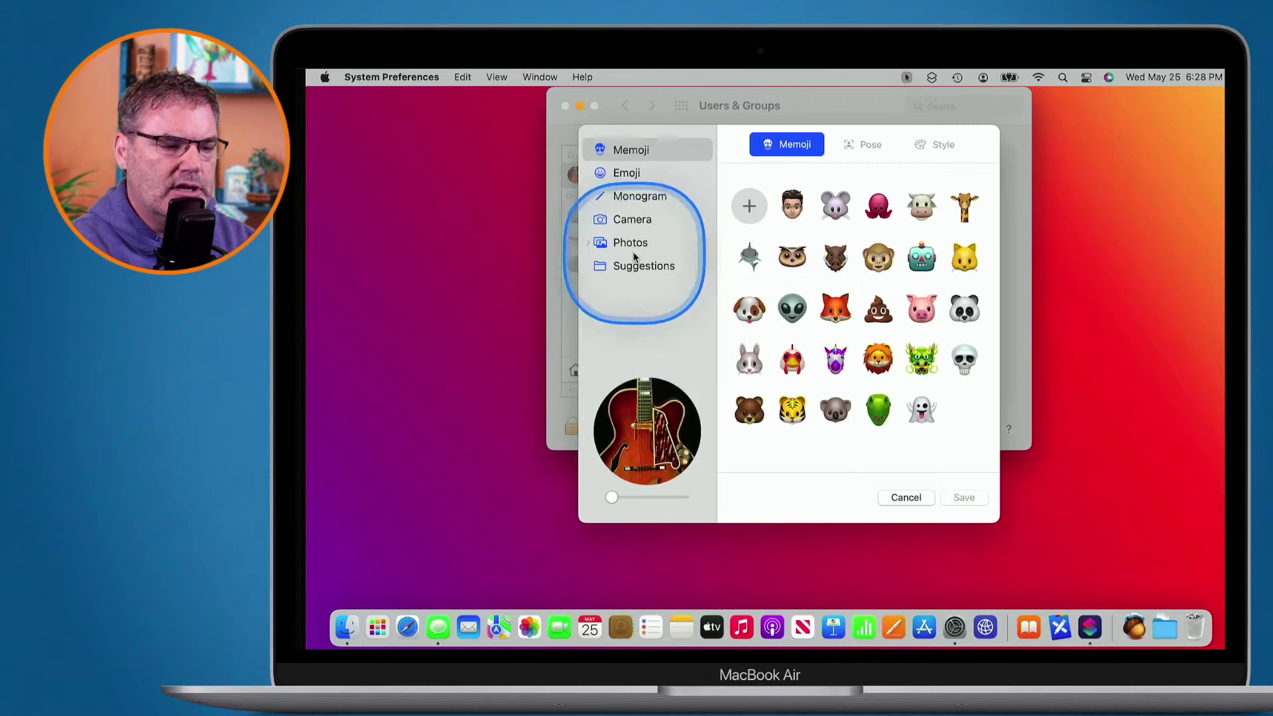
pyautogui.click(637, 274)
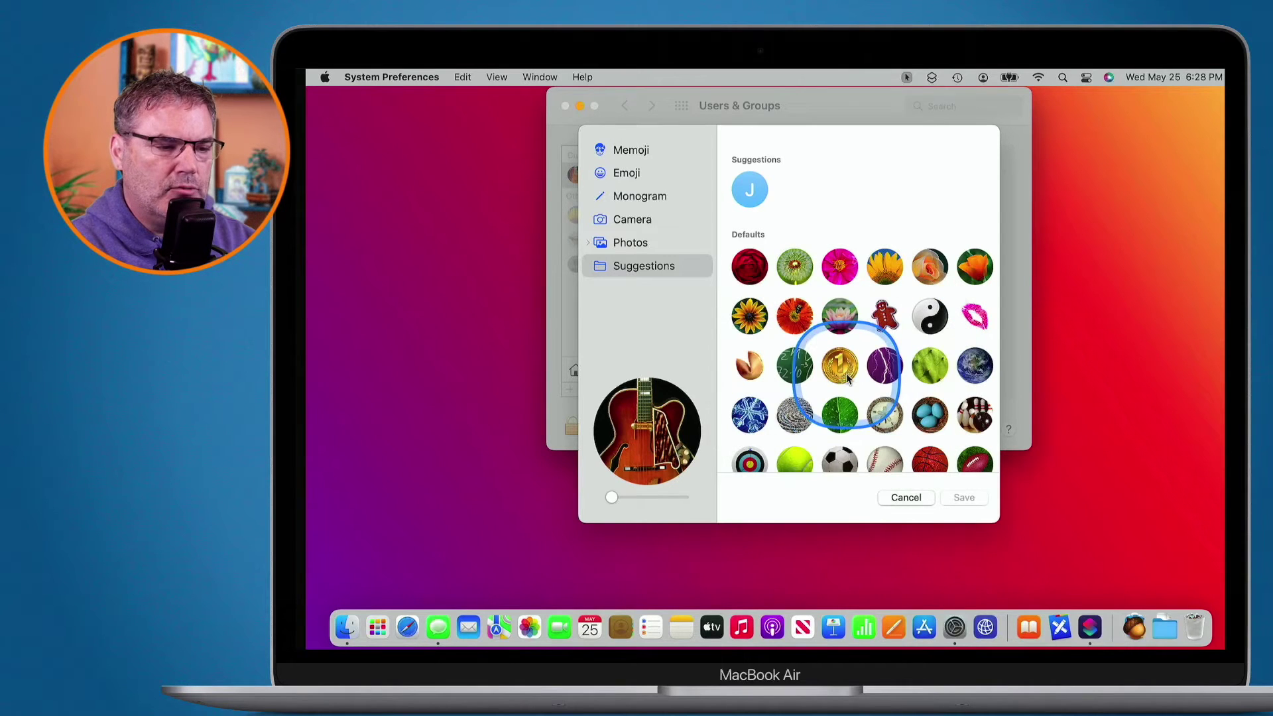
pyautogui.click(623, 153)
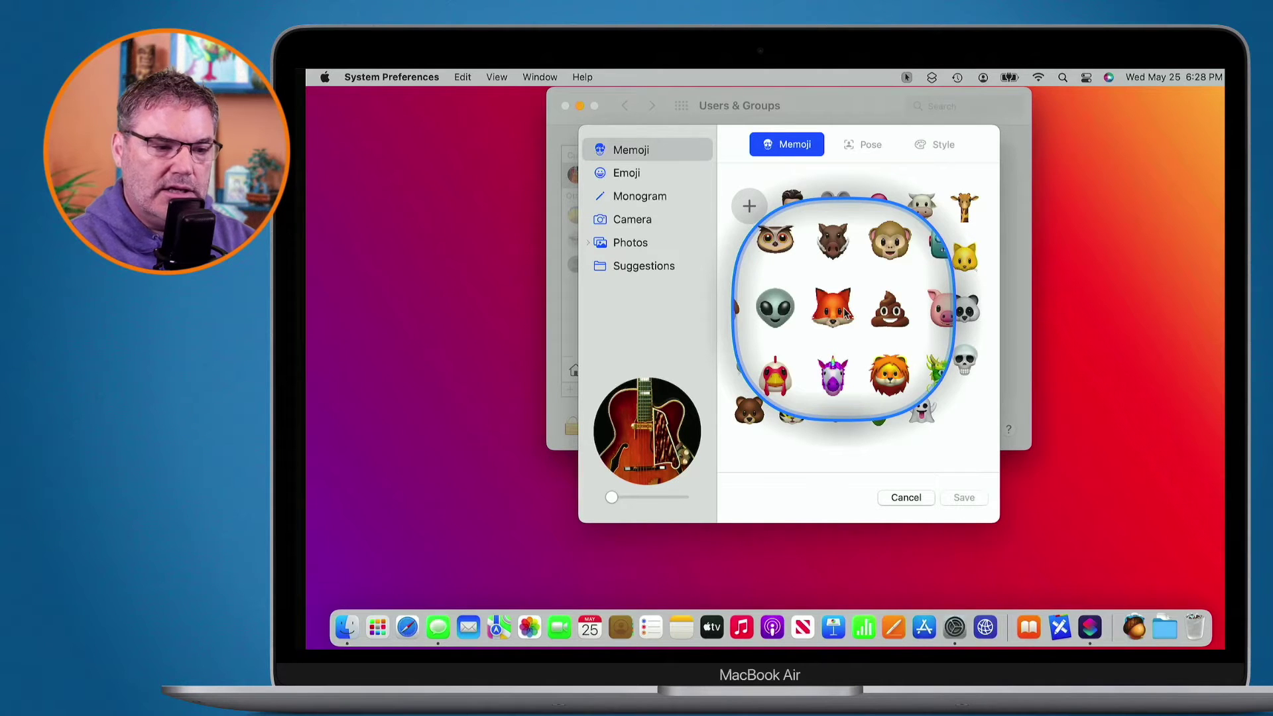
# Set the existing glasses-wearing Memoji as the account picture, unedited, and save it
pyautogui.click(749, 207)
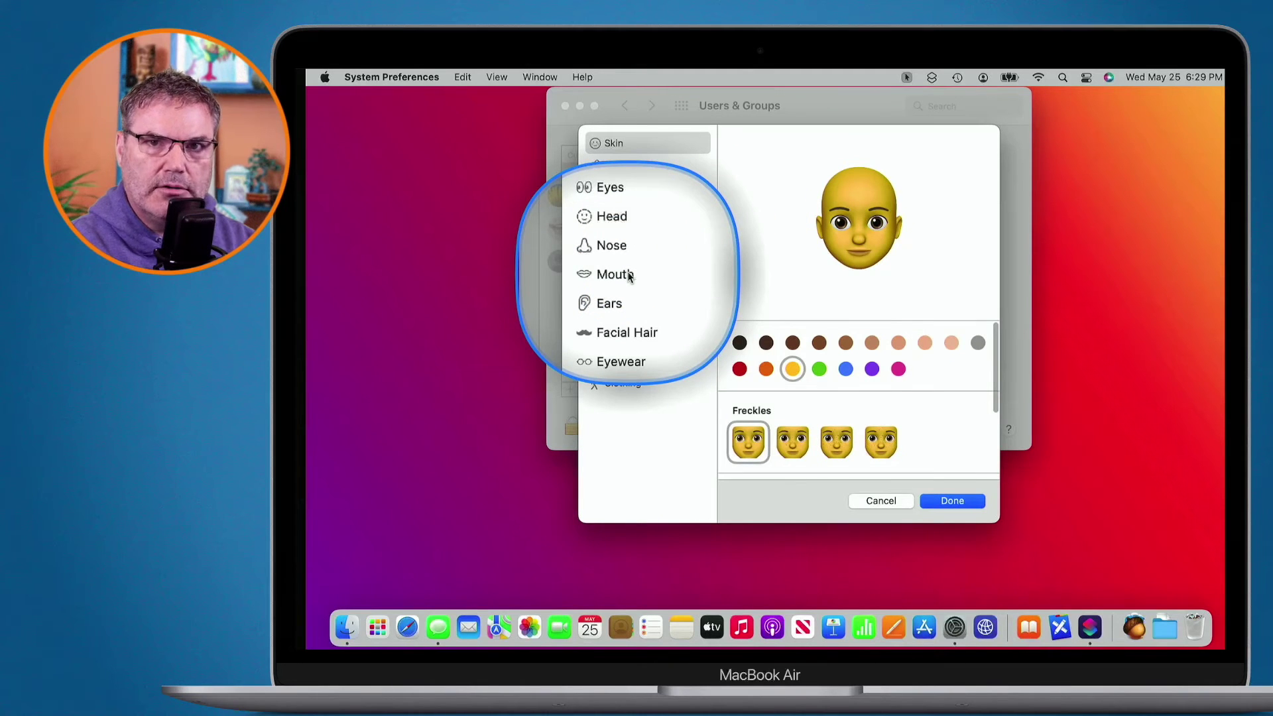
pyautogui.click(870, 500)
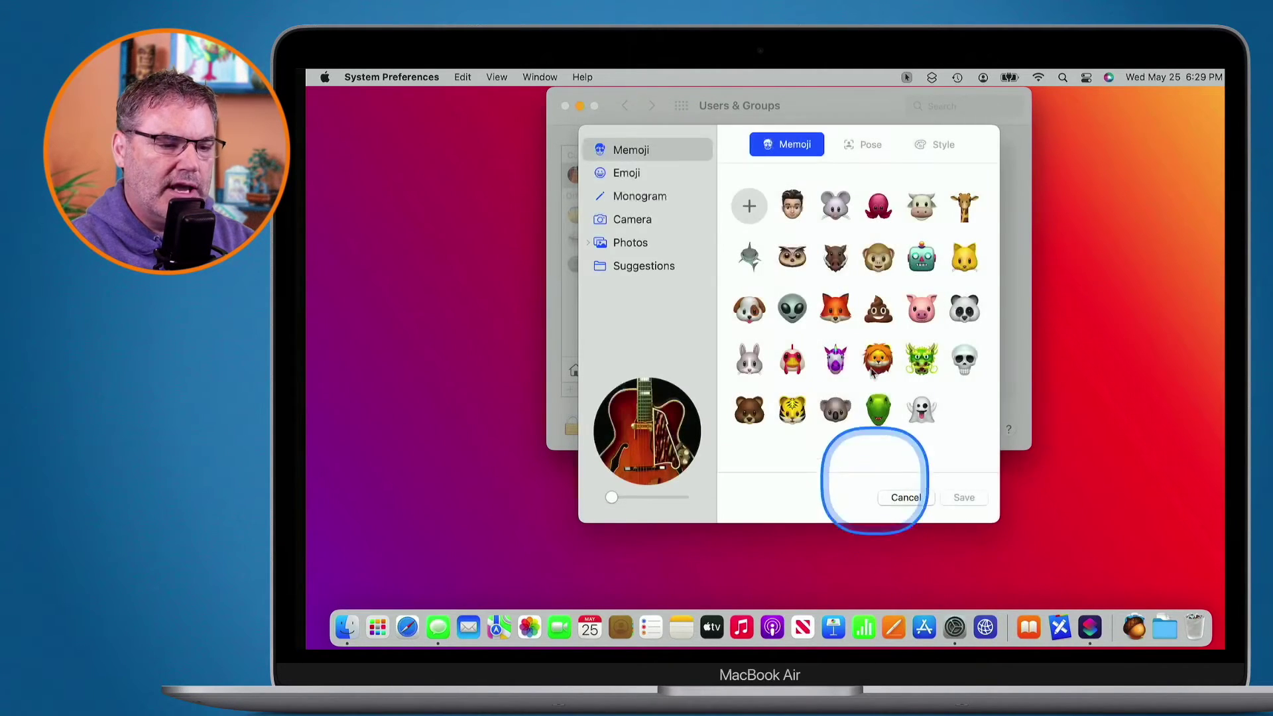
pyautogui.click(795, 212)
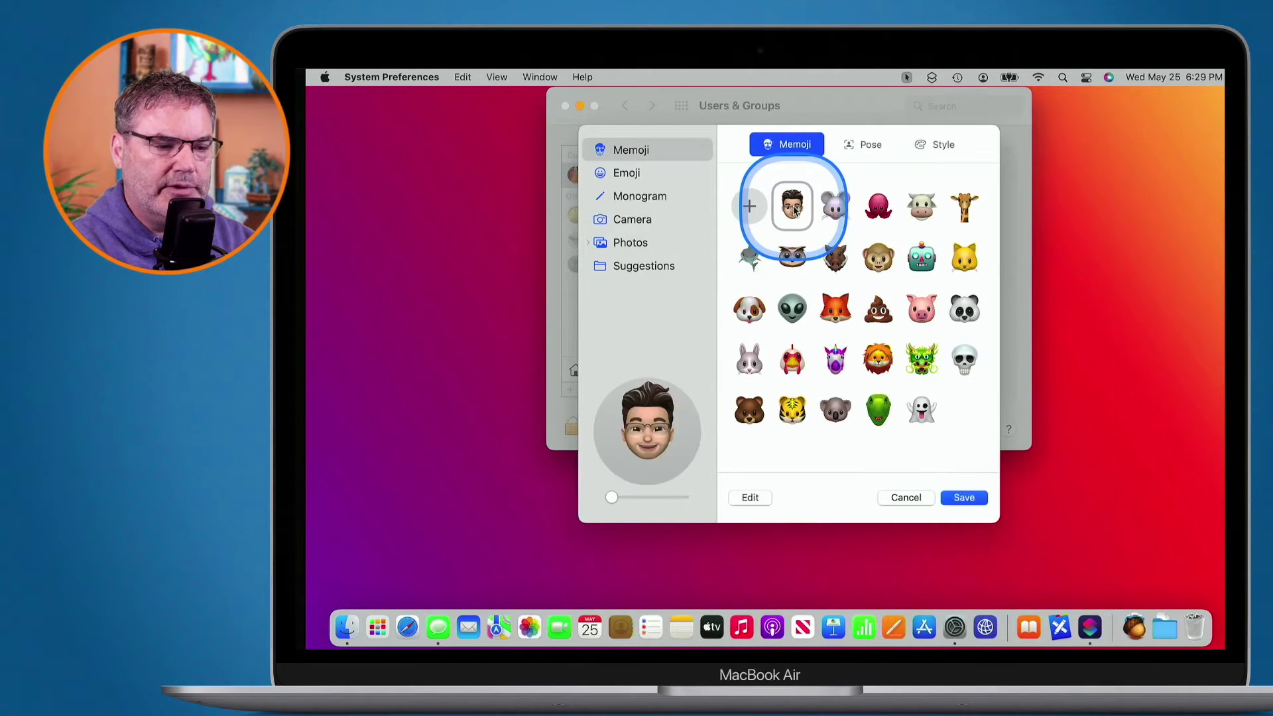
pyautogui.click(746, 499)
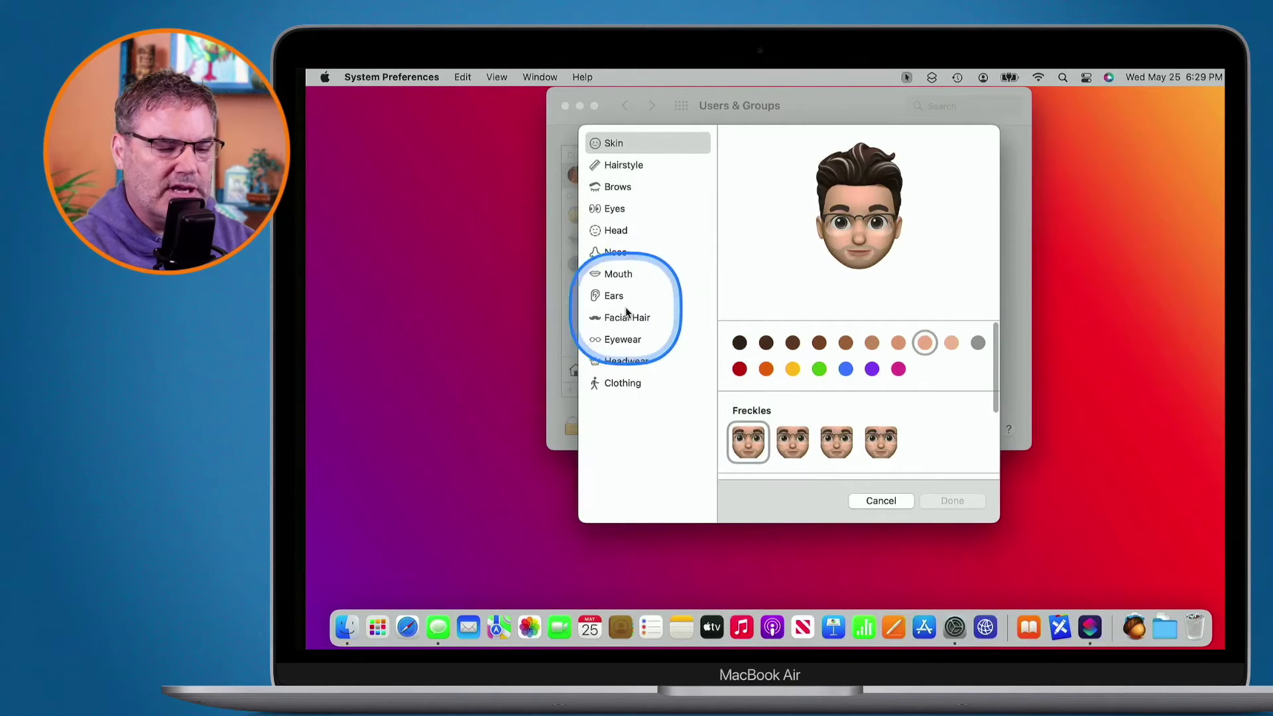
pyautogui.click(881, 500)
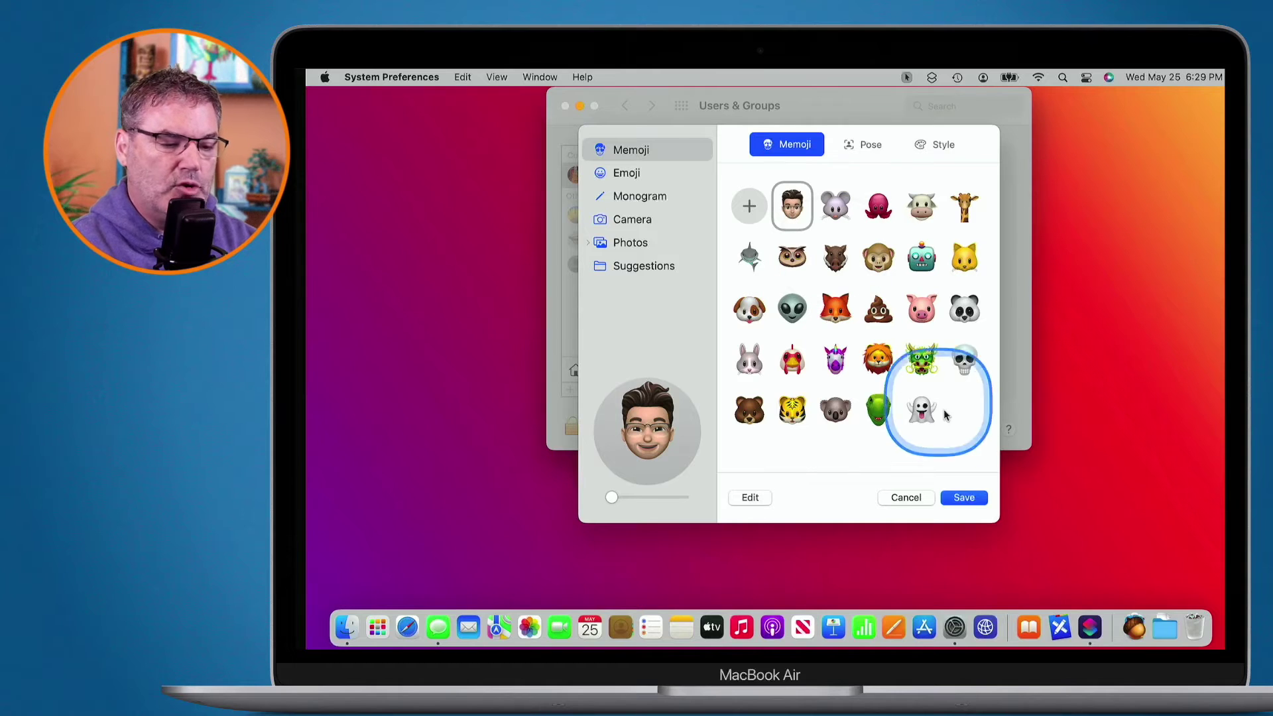
pyautogui.click(961, 498)
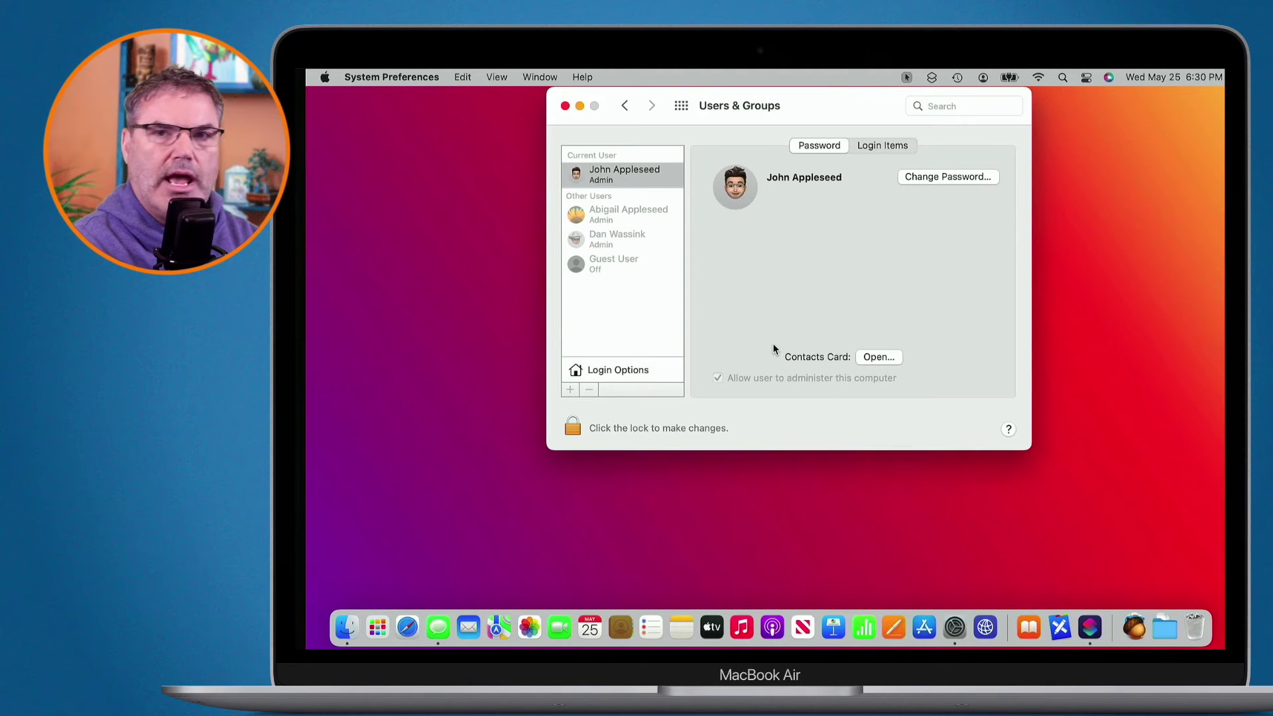
# Lock the Mac with Control-Command-Q to show the glasses Memoji on the lock screen
pyautogui.press('ctrl+super+q')
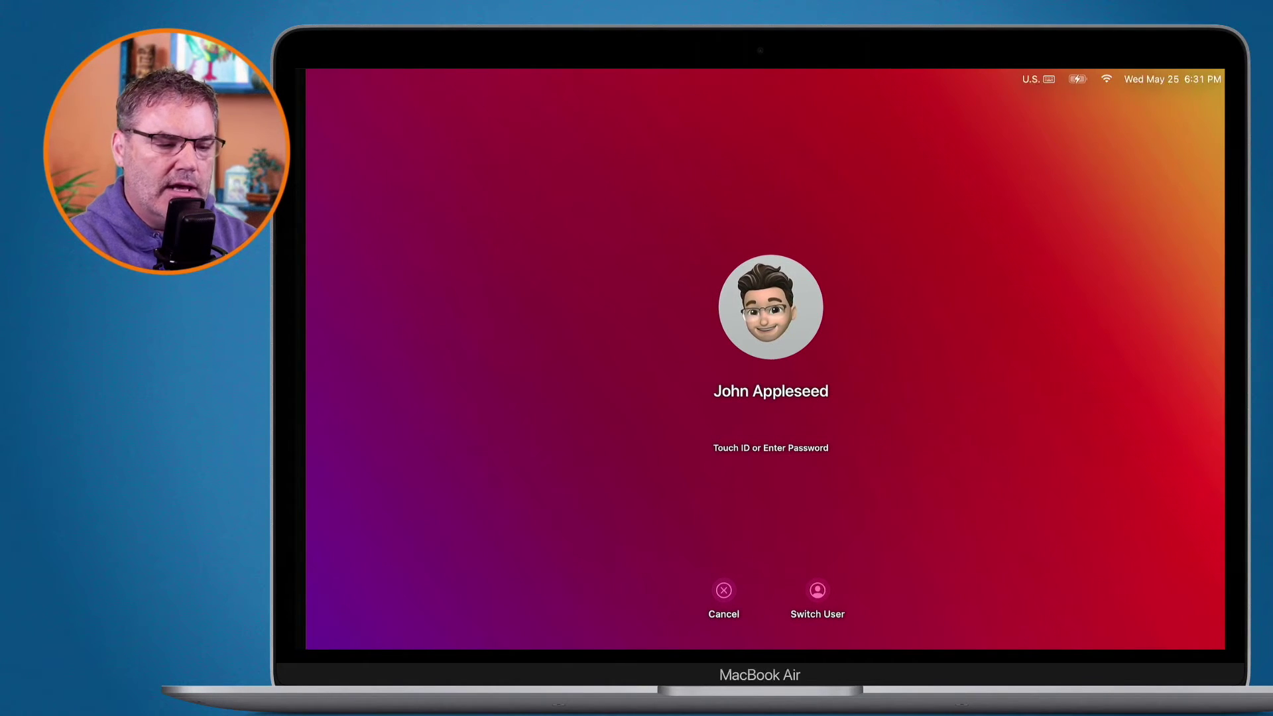
# Unlock the Mac with the account password, re-entering it after the first attempt is rejected
pyautogui.click(756, 432)
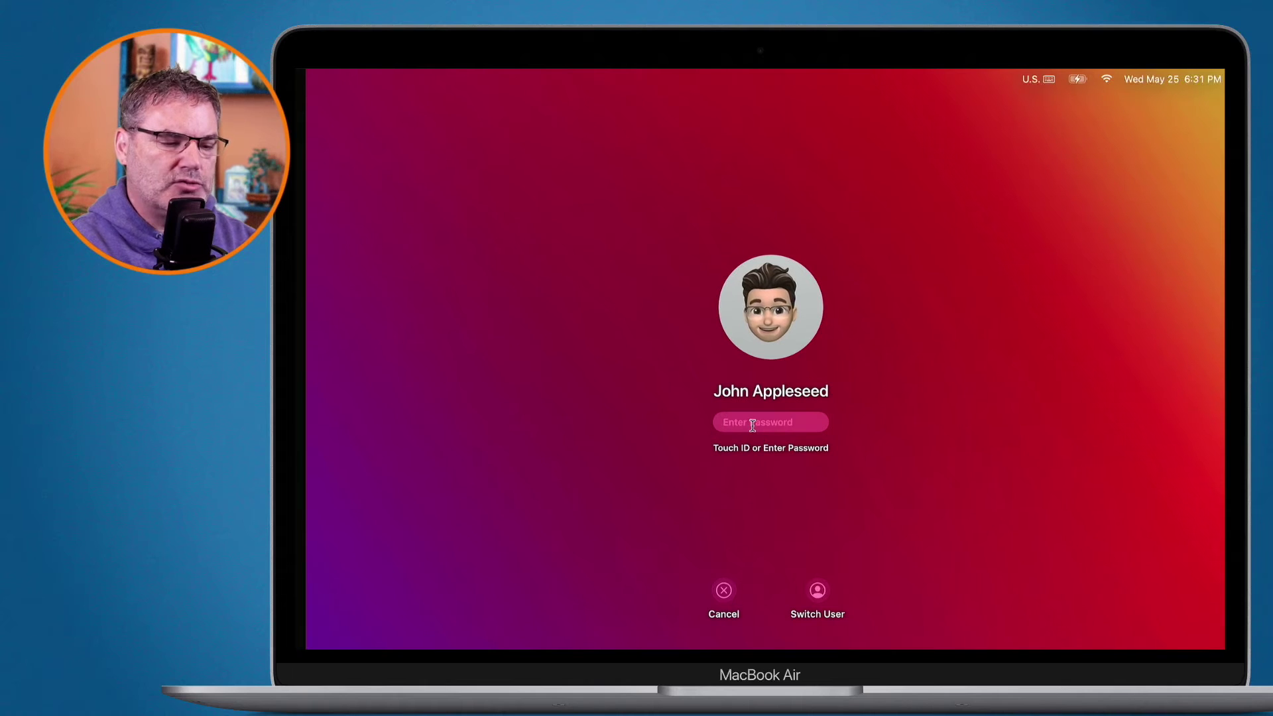
pyautogui.write('••••••••••••••')
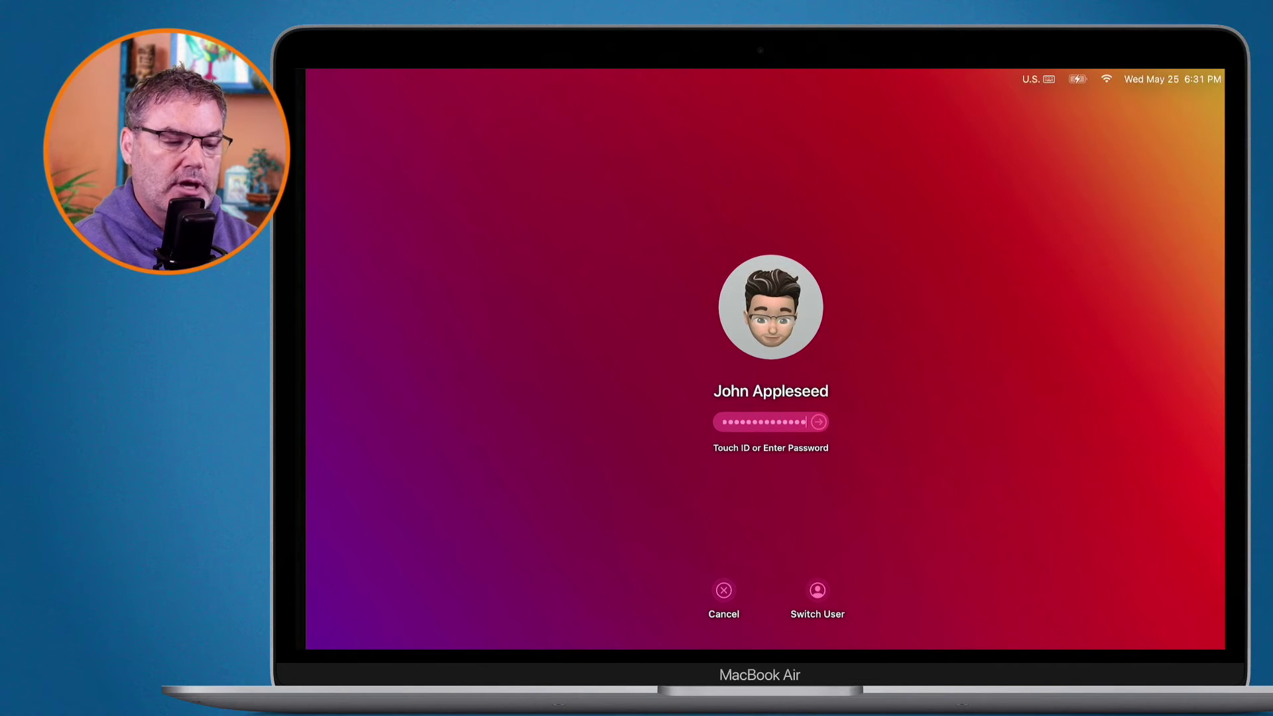
pyautogui.press('Return')
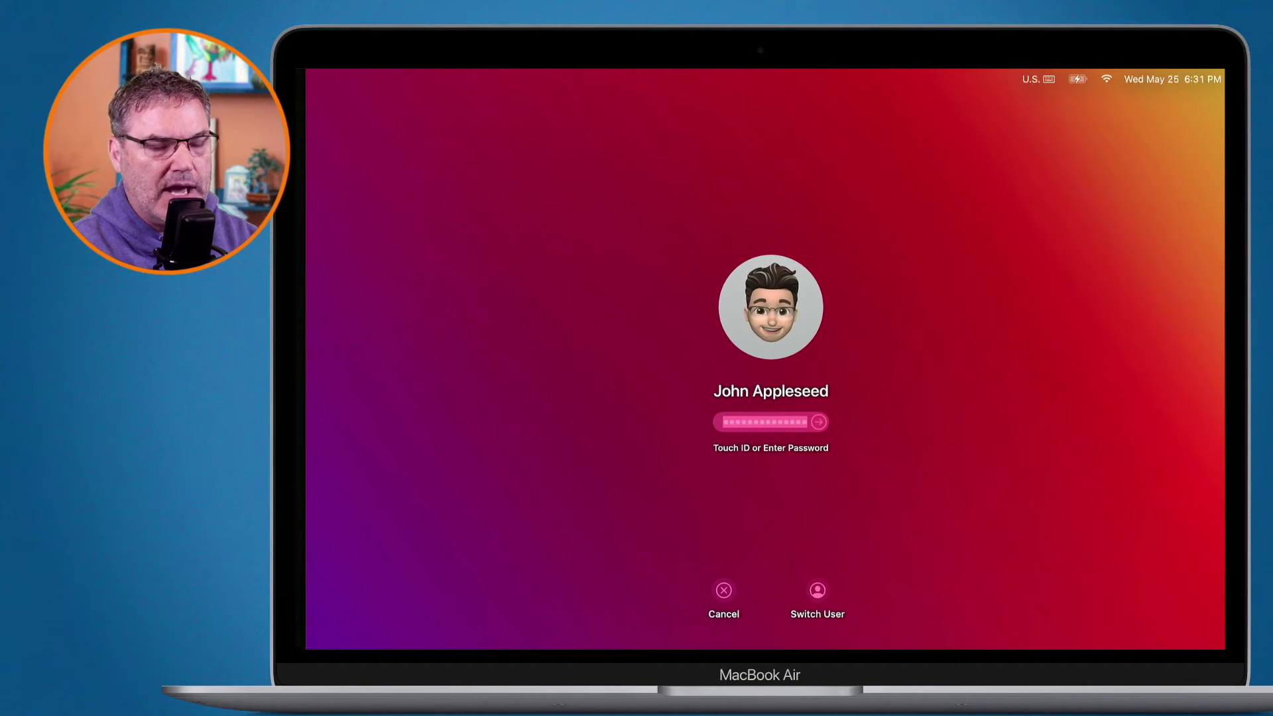
pyautogui.write('••••••••')
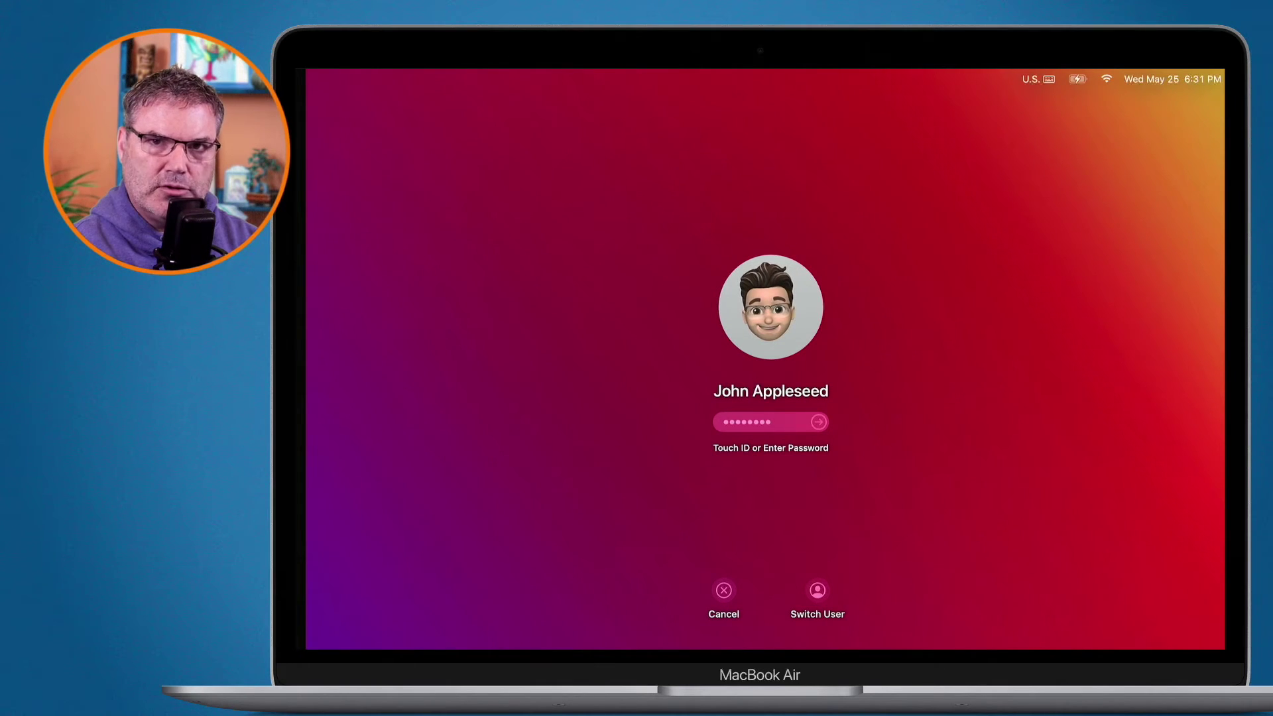
pyautogui.press('Return')
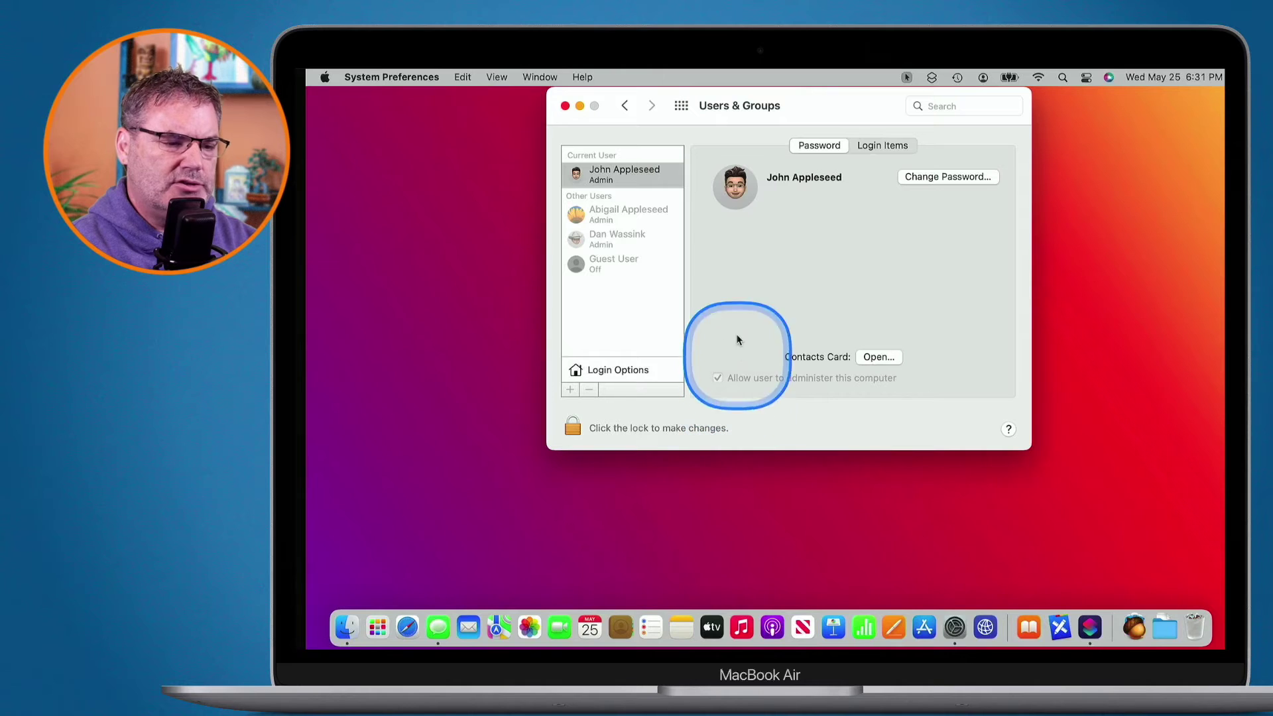
# Give the Memoji account picture an orange background and the winking pose, then save it
pyautogui.click(735, 205)
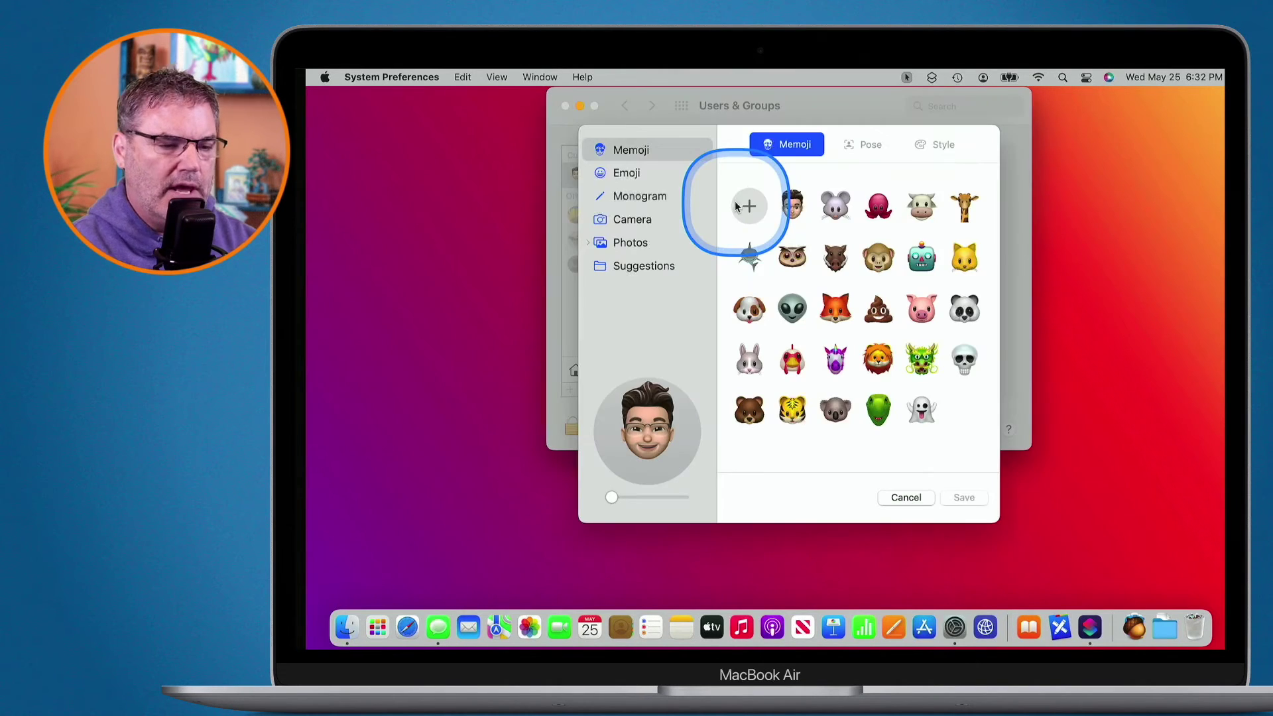
pyautogui.click(792, 206)
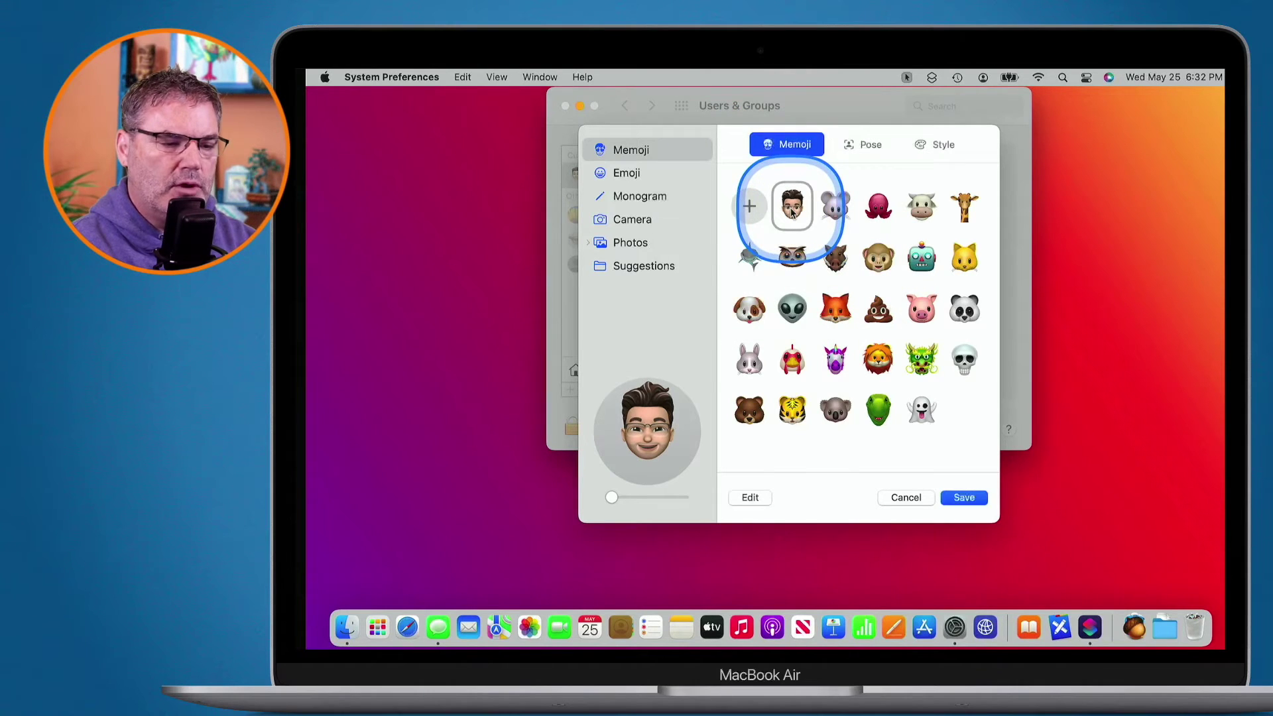
pyautogui.click(855, 146)
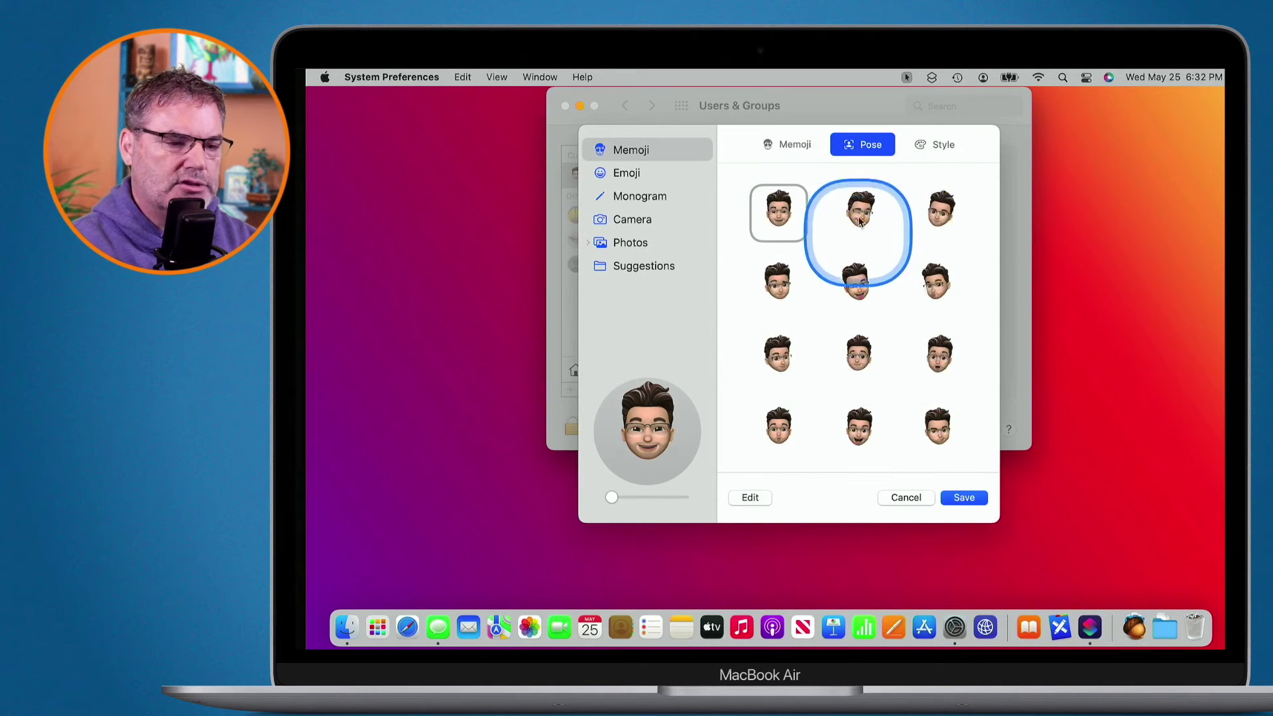
pyautogui.click(934, 146)
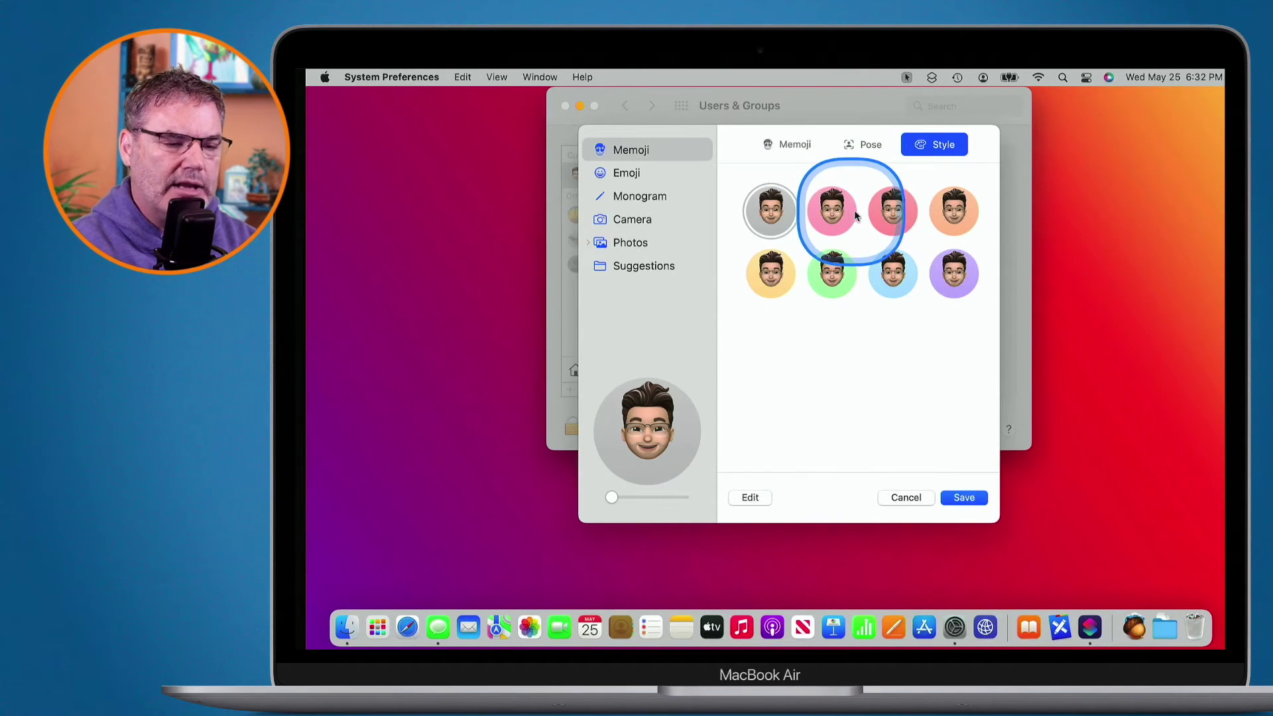
pyautogui.click(952, 213)
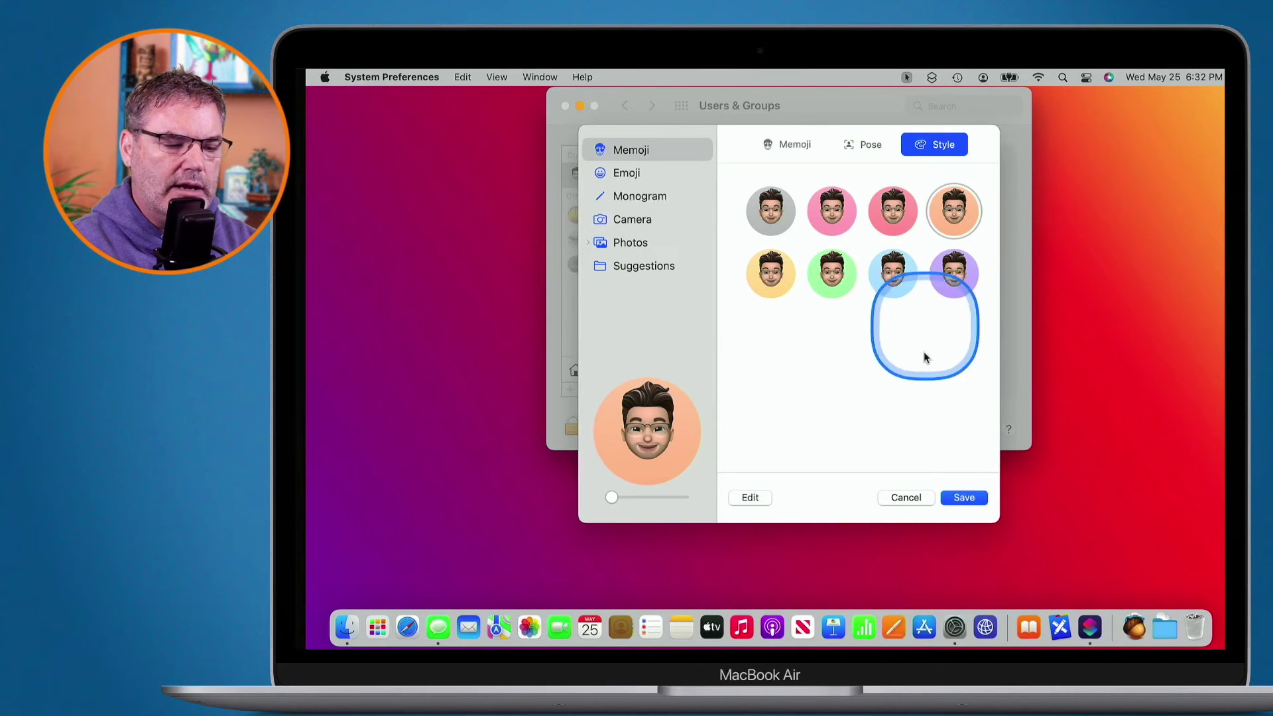
pyautogui.click(857, 144)
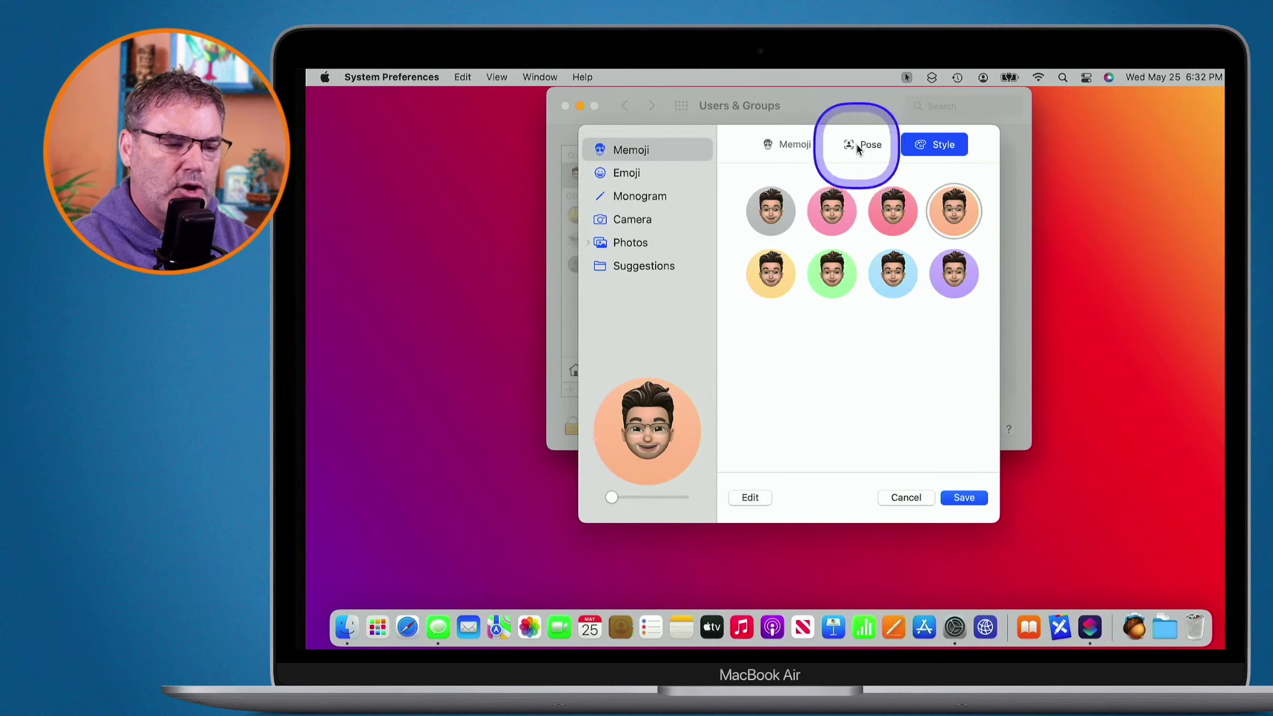
pyautogui.click(860, 215)
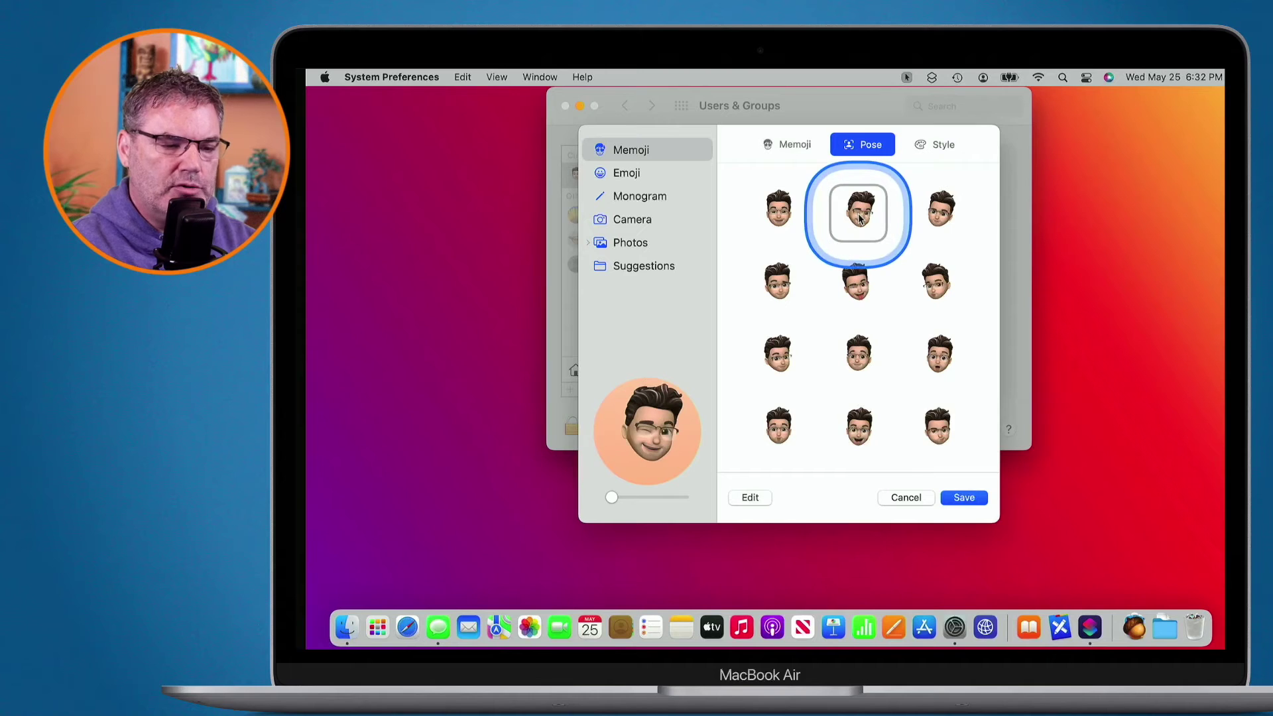
pyautogui.click(964, 498)
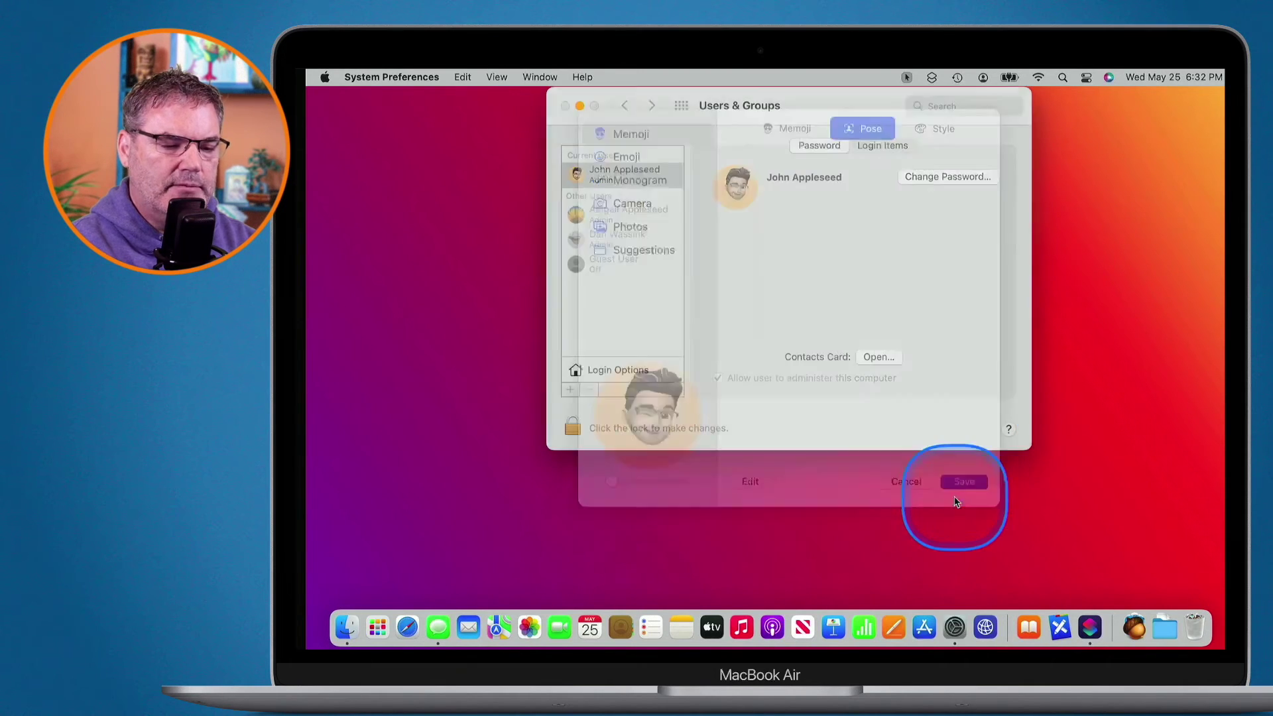
pyautogui.moveTo(734, 202)
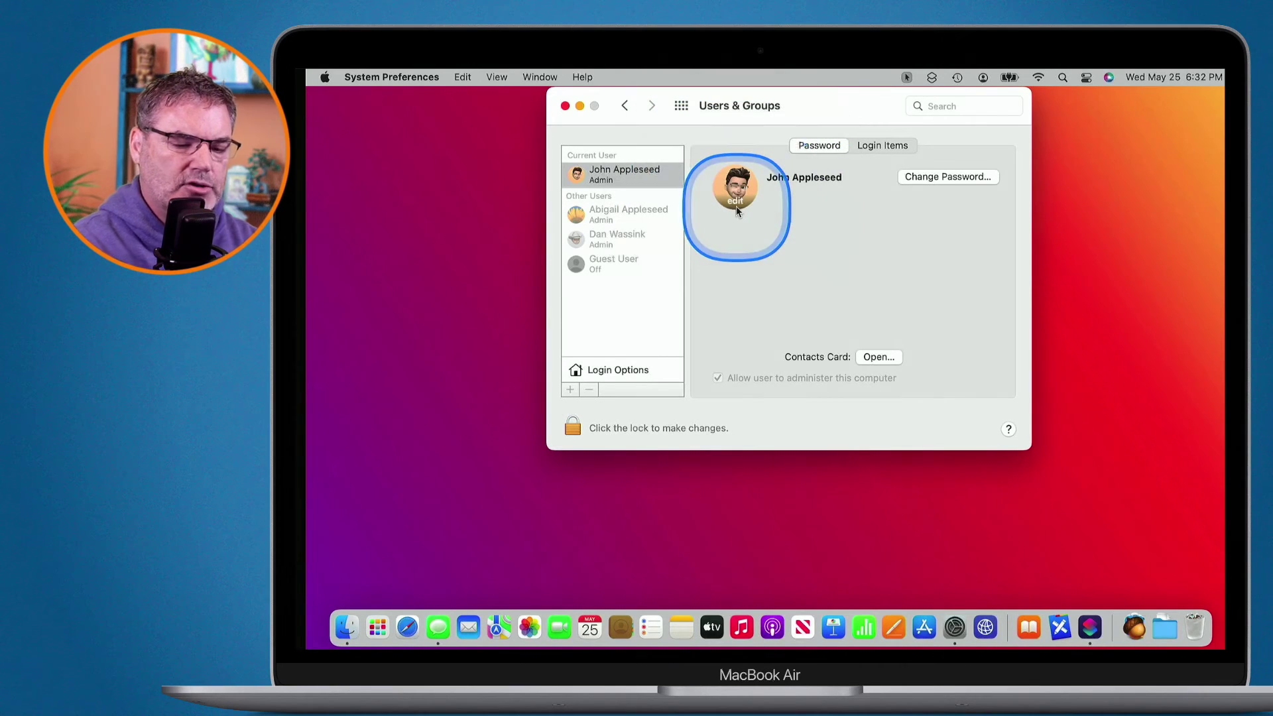
pyautogui.press('ctrl+super+q')
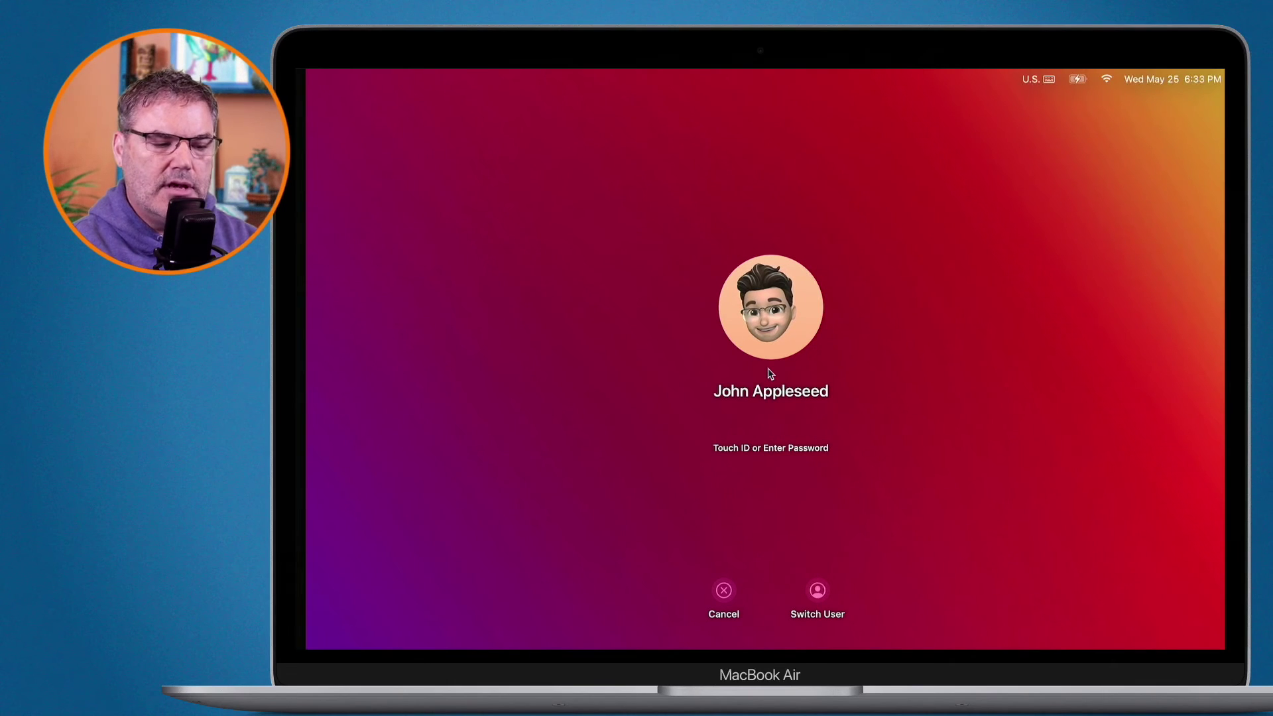
pyautogui.click(771, 417)
pyautogui.write('*************')
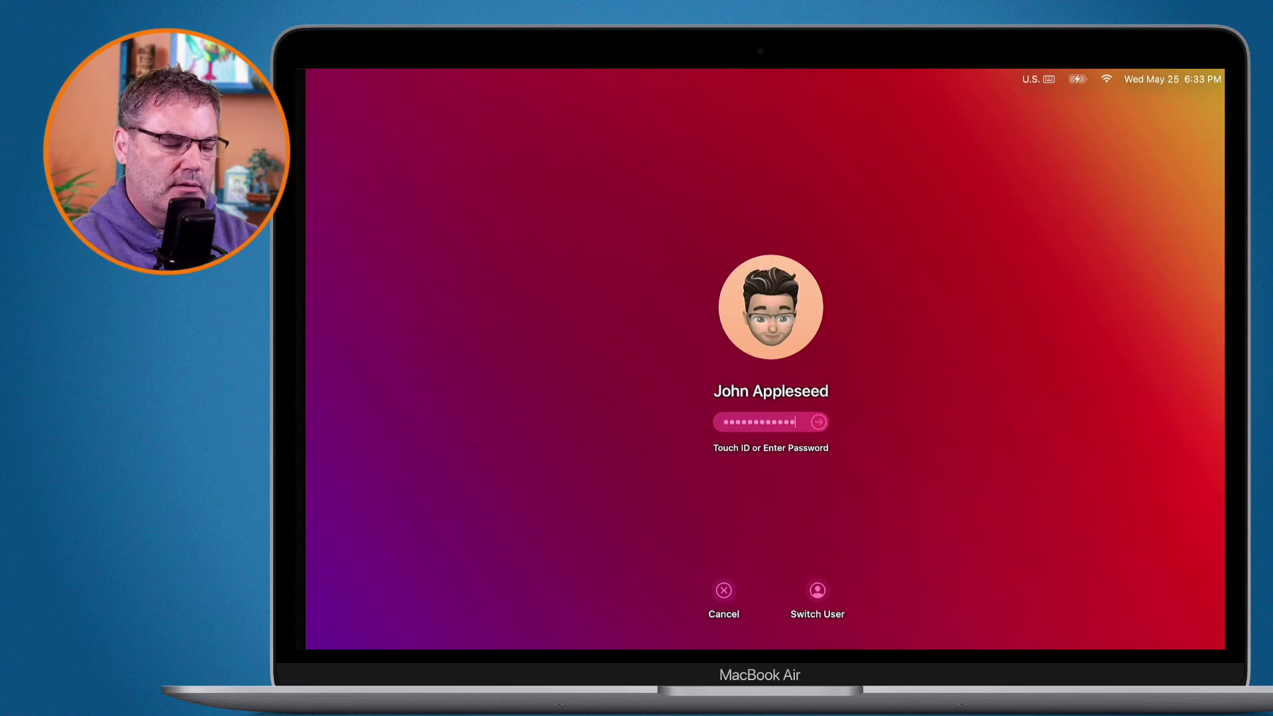
pyautogui.press('Return')
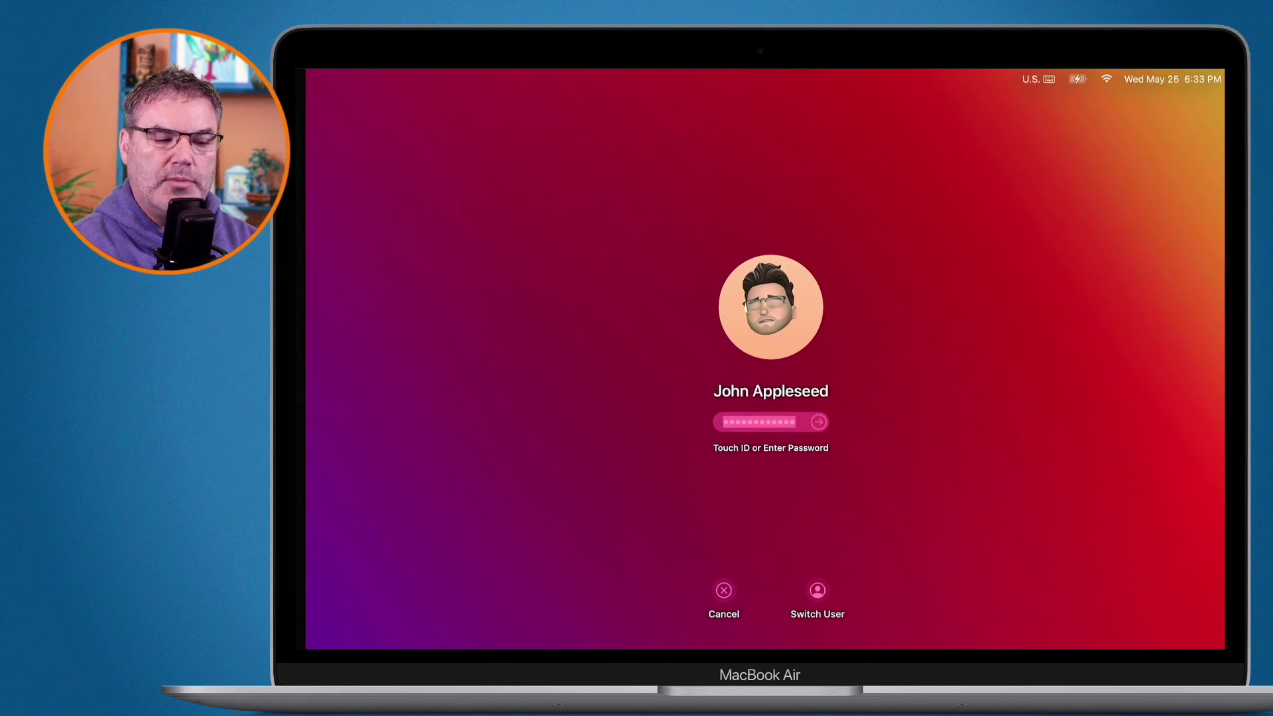
pyautogui.write('••••••••')
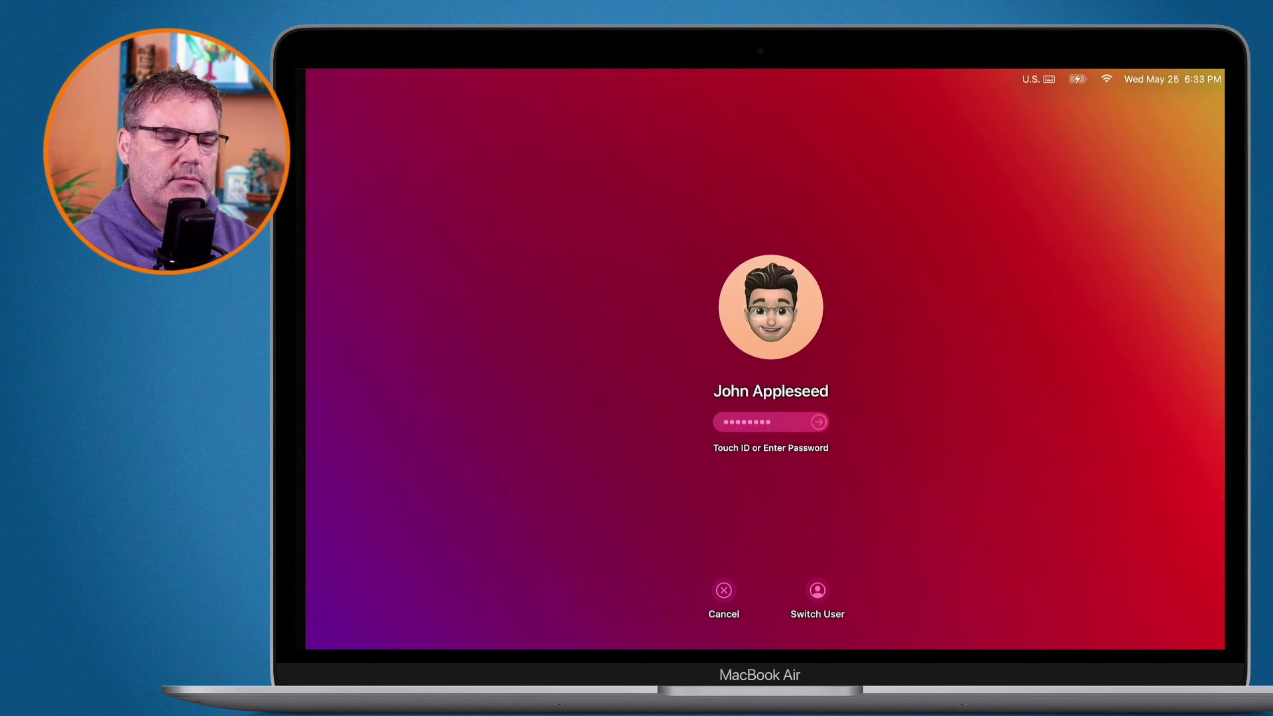
pyautogui.press('Return')
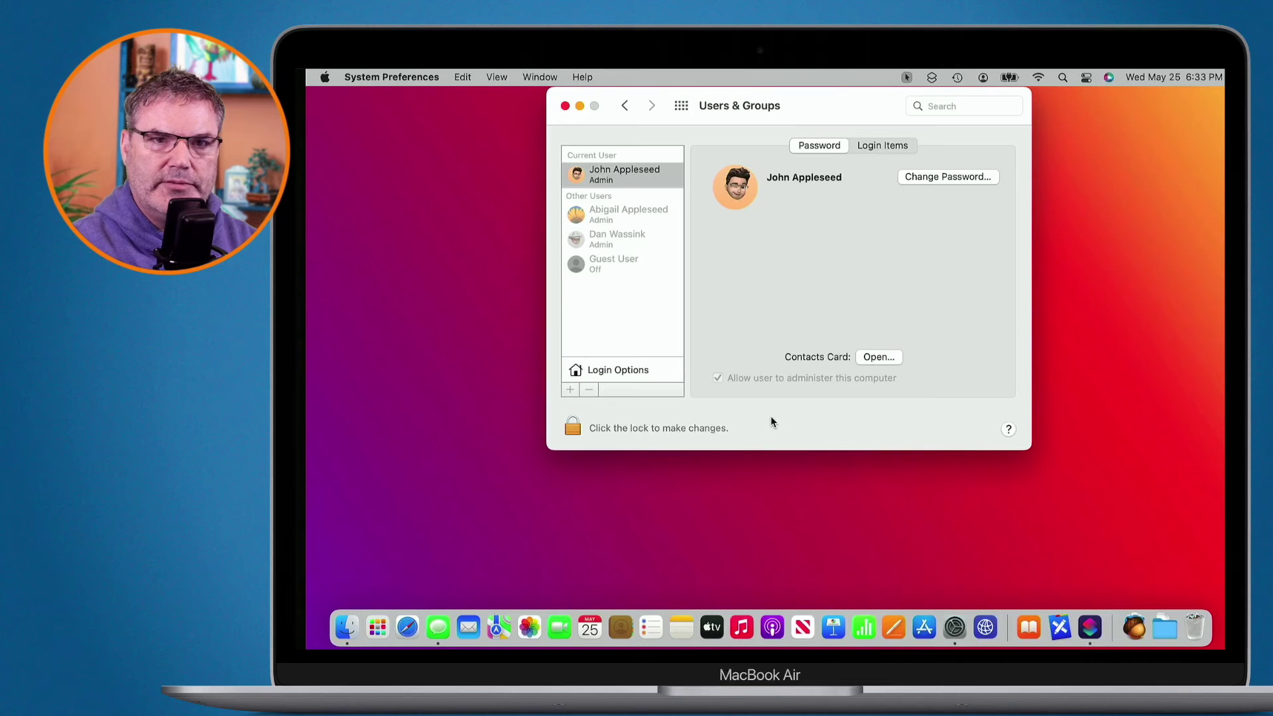
# Reselect the plain Memoji, set its background style to gray, and save it
pyautogui.click(734, 195)
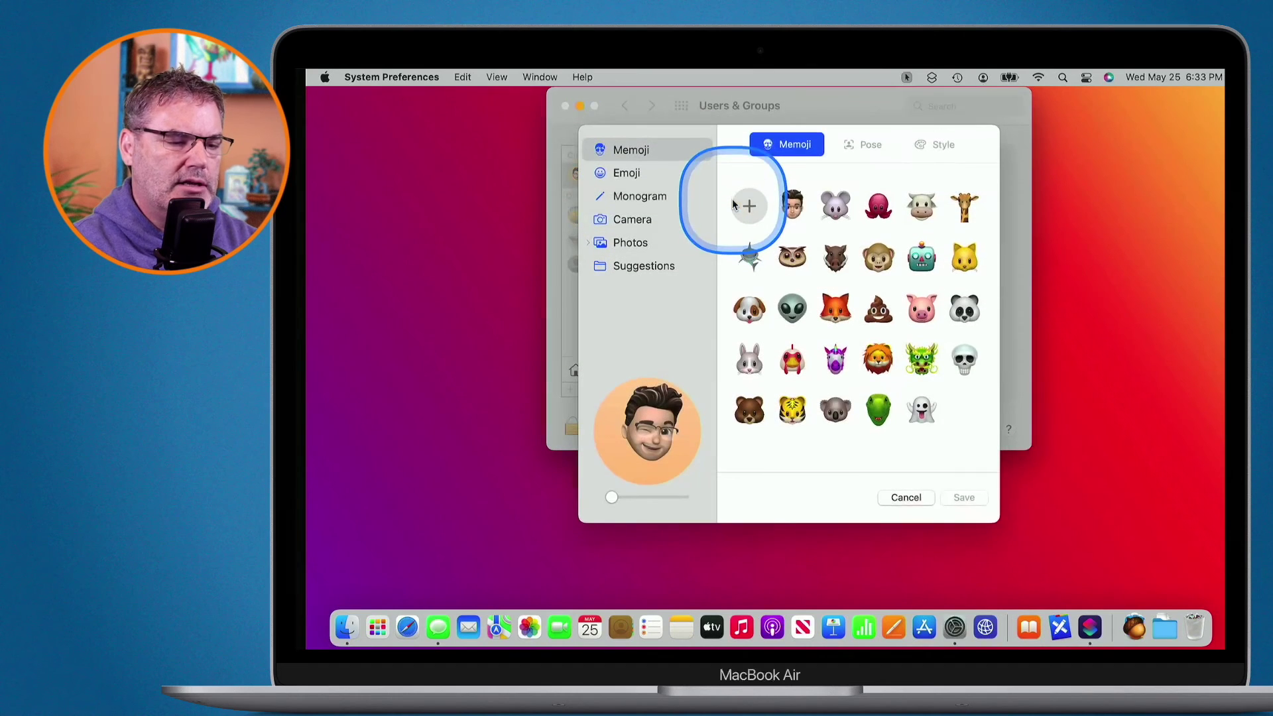
pyautogui.click(792, 205)
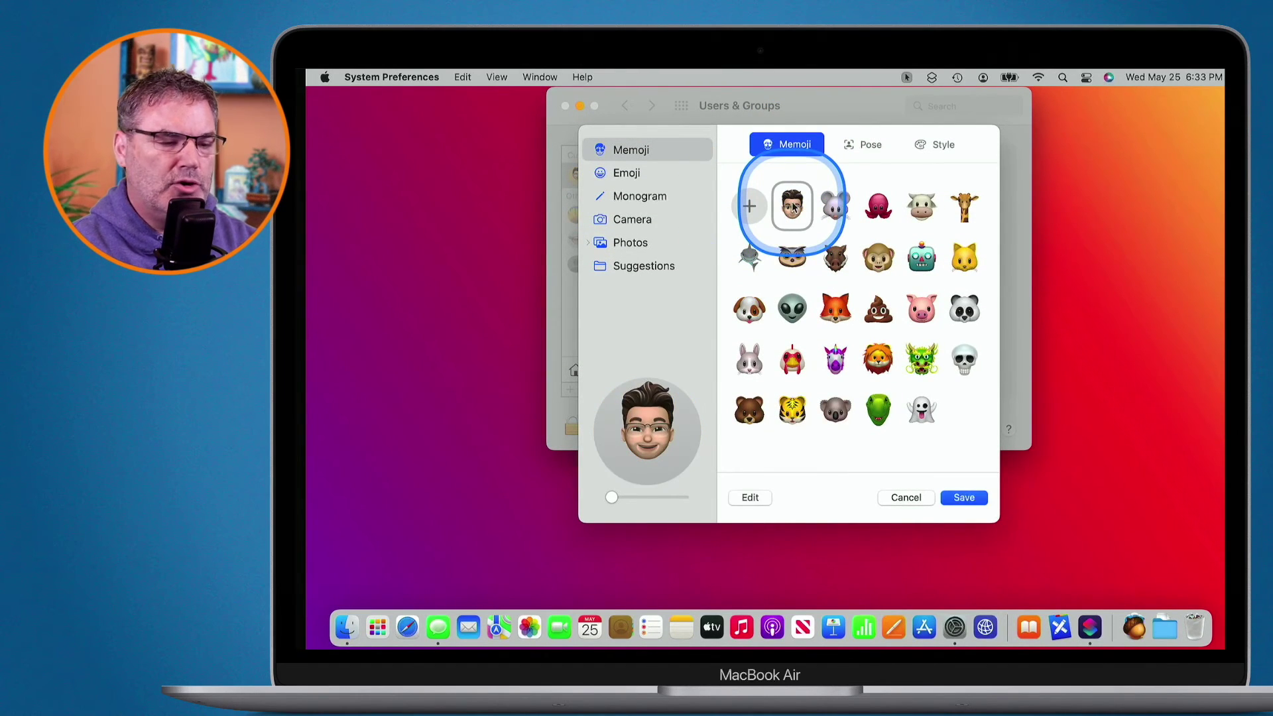
pyautogui.click(925, 145)
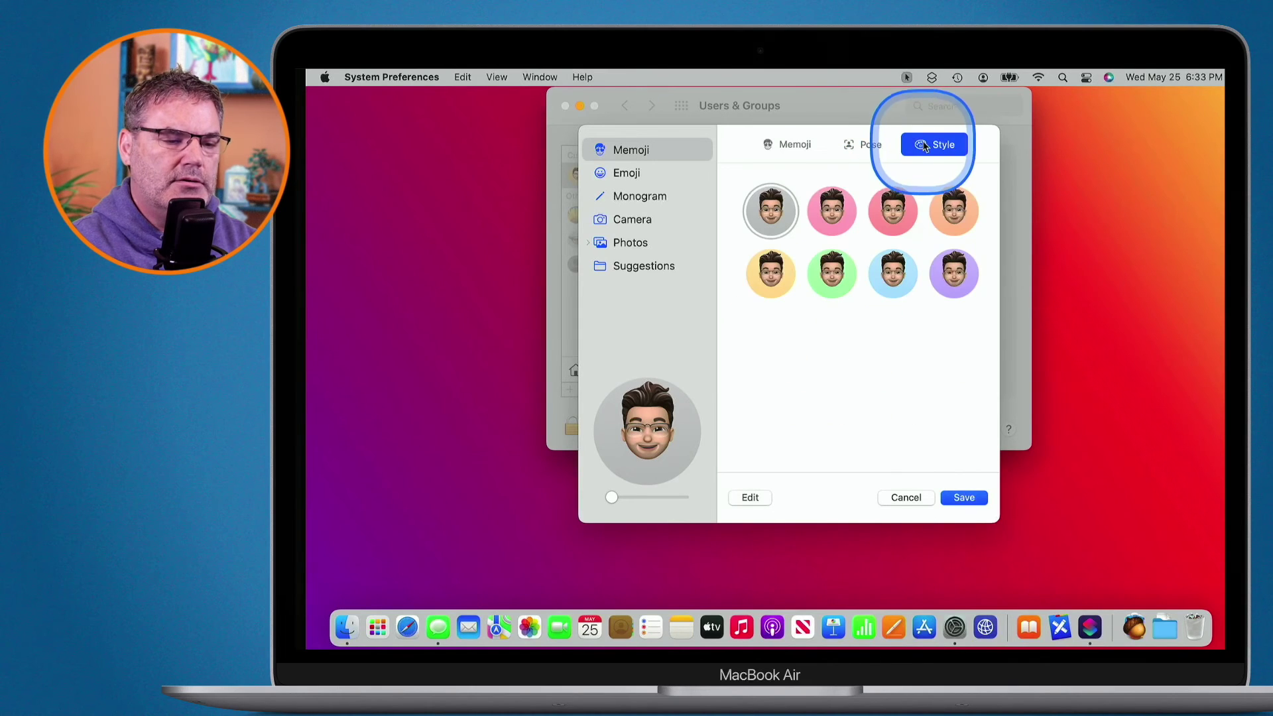
pyautogui.click(777, 220)
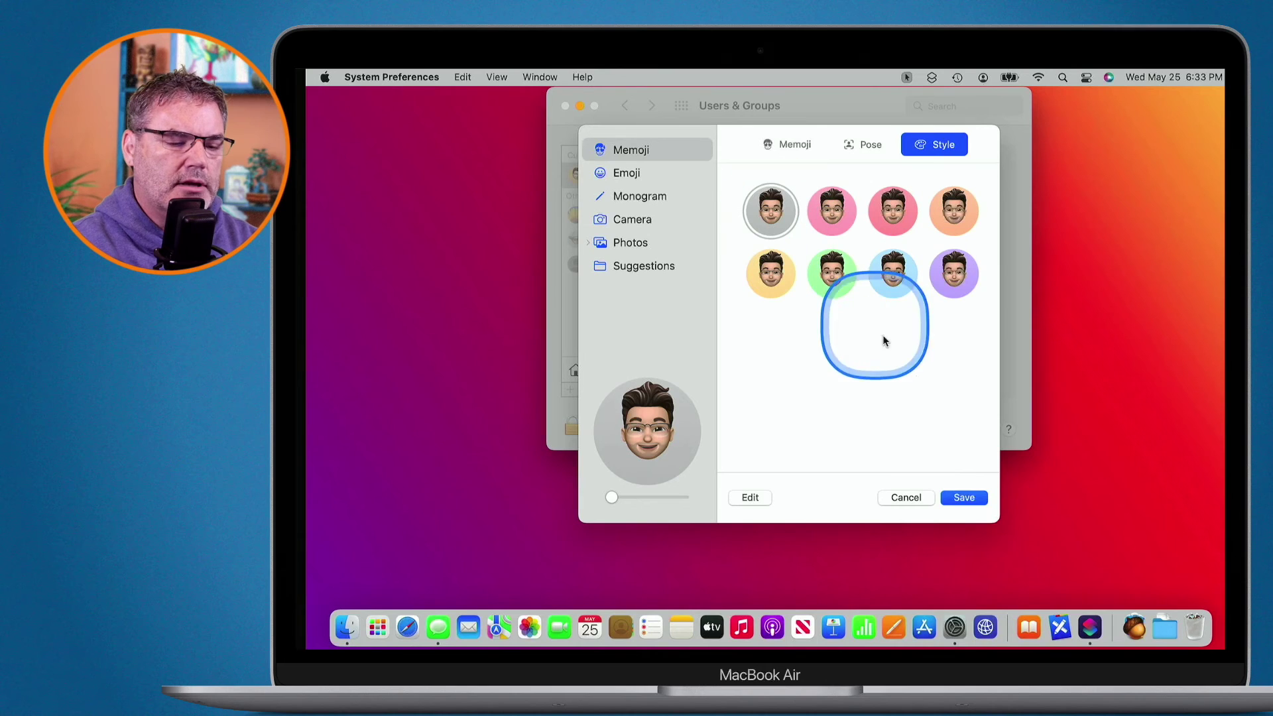
pyautogui.click(961, 499)
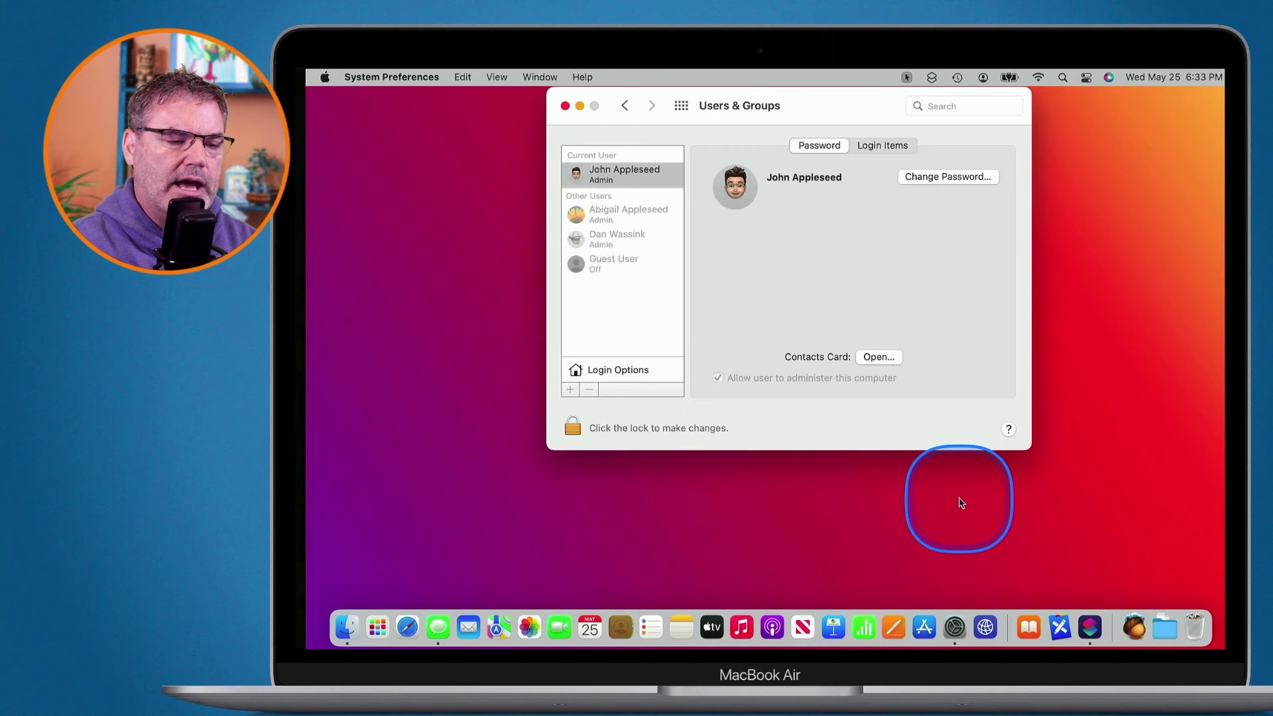